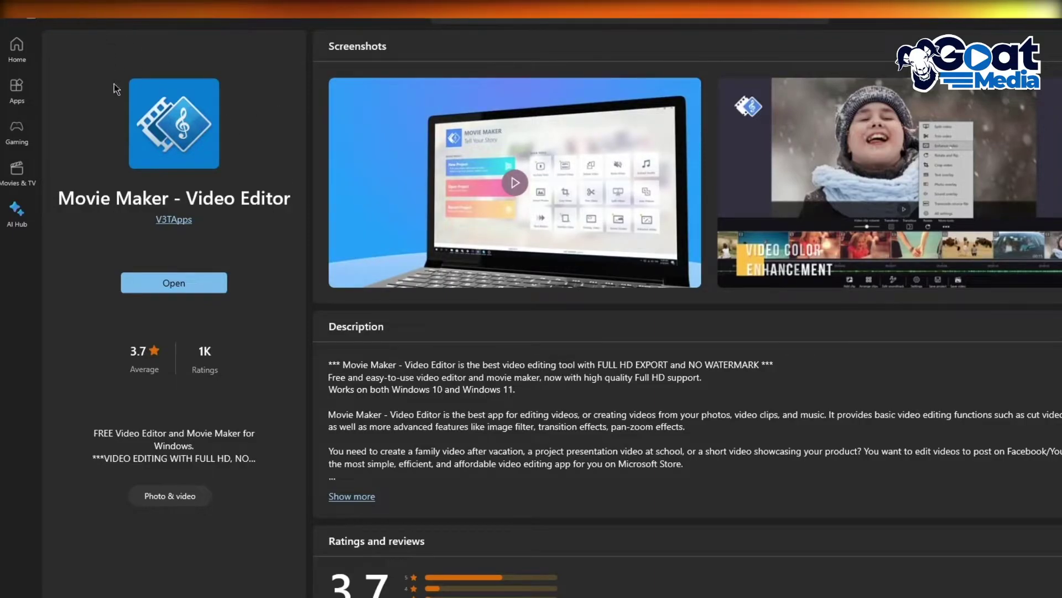
# Search Google for 'windows movie maker' from the Opera GX address bar.
pyautogui.moveTo(86, 197); pyautogui.dragTo(254, 196)
pyautogui.click(273, 238)
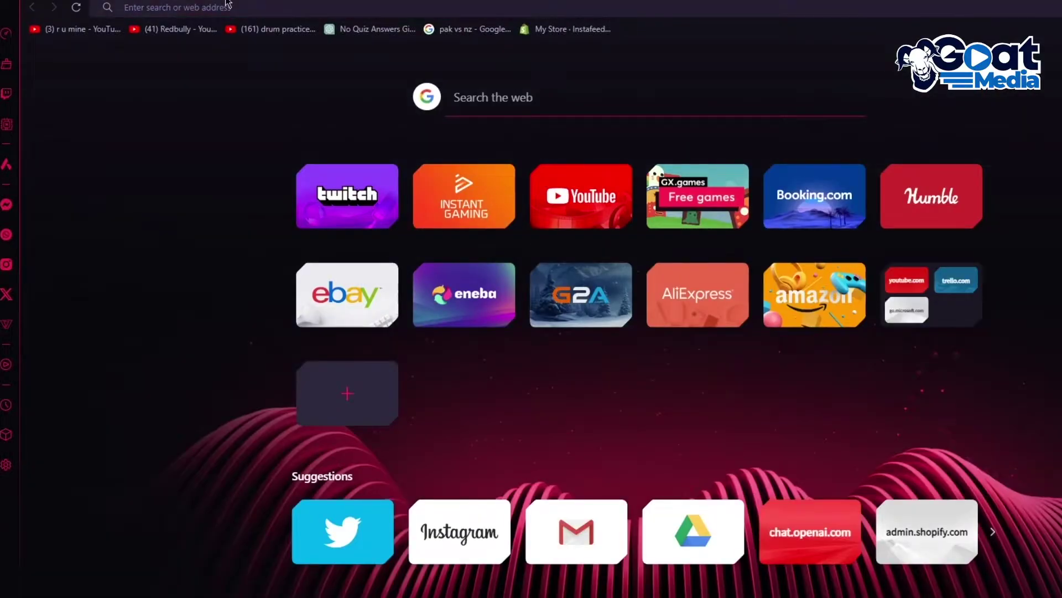
pyautogui.click(227, 5)
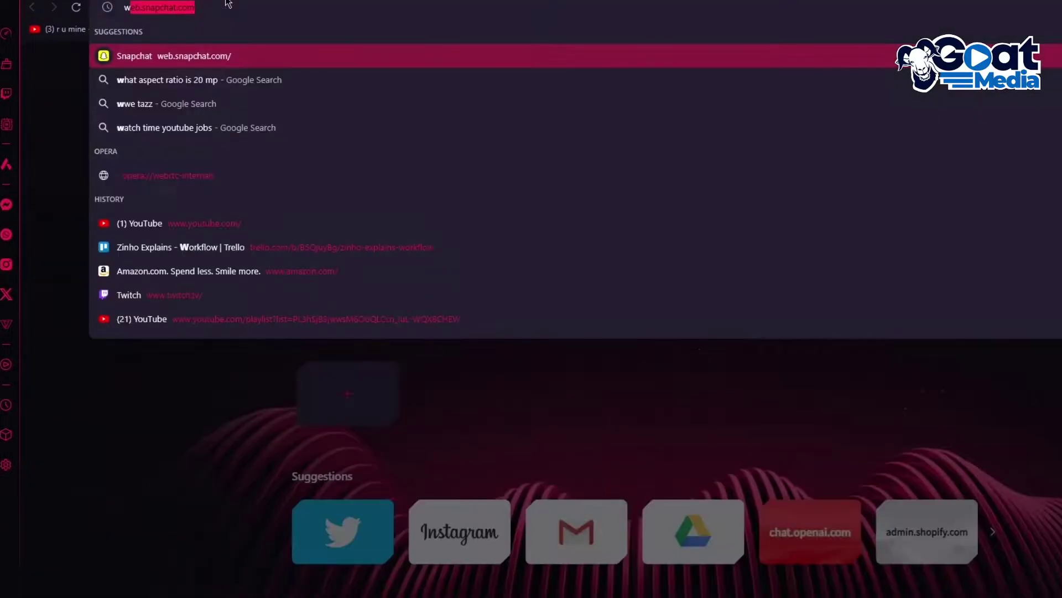
pyautogui.write('windows')
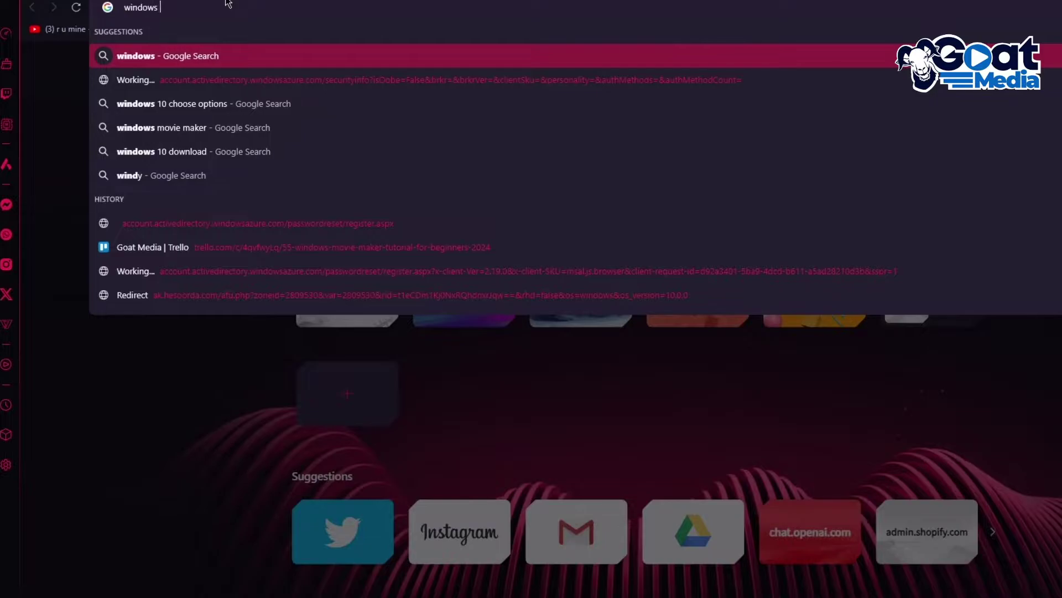
pyautogui.press('Down')
pyautogui.click(232, 128)
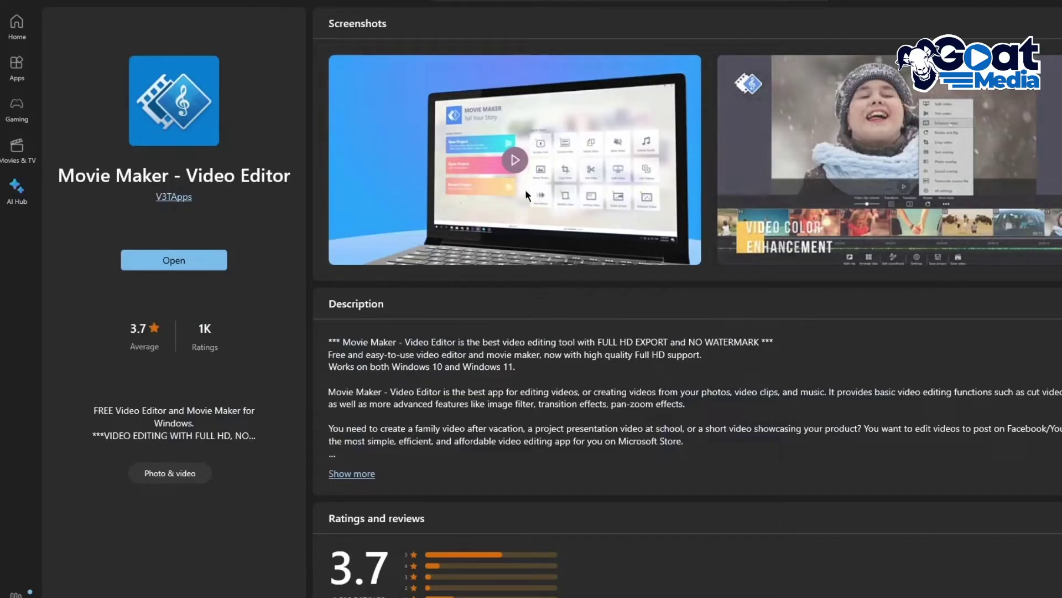
# Launch Movie Maker from its Store page, maximize the window and create a new project.
pyautogui.click(169, 255)
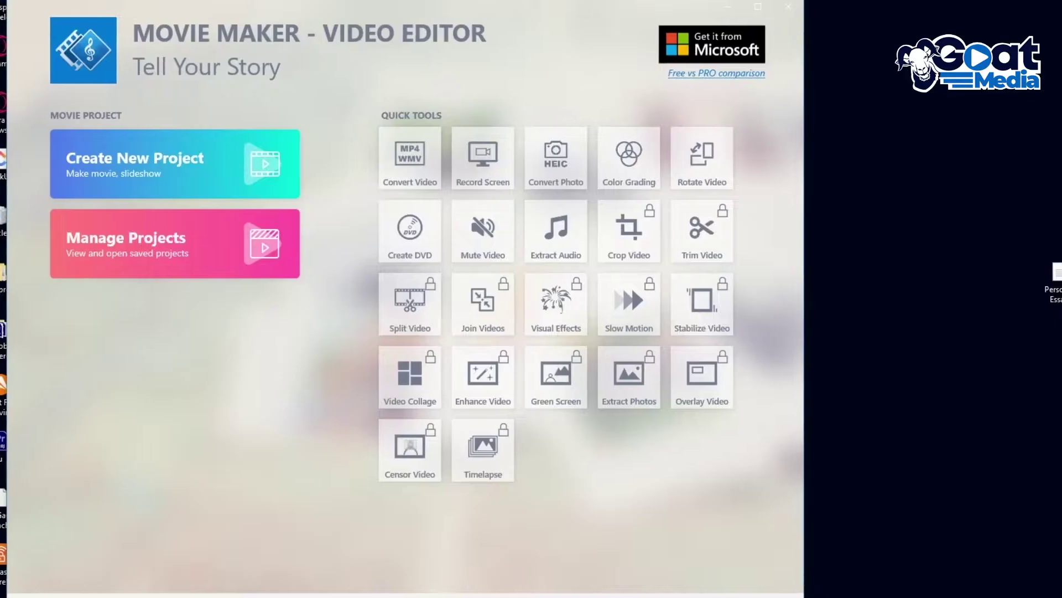
pyautogui.click(752, 6)
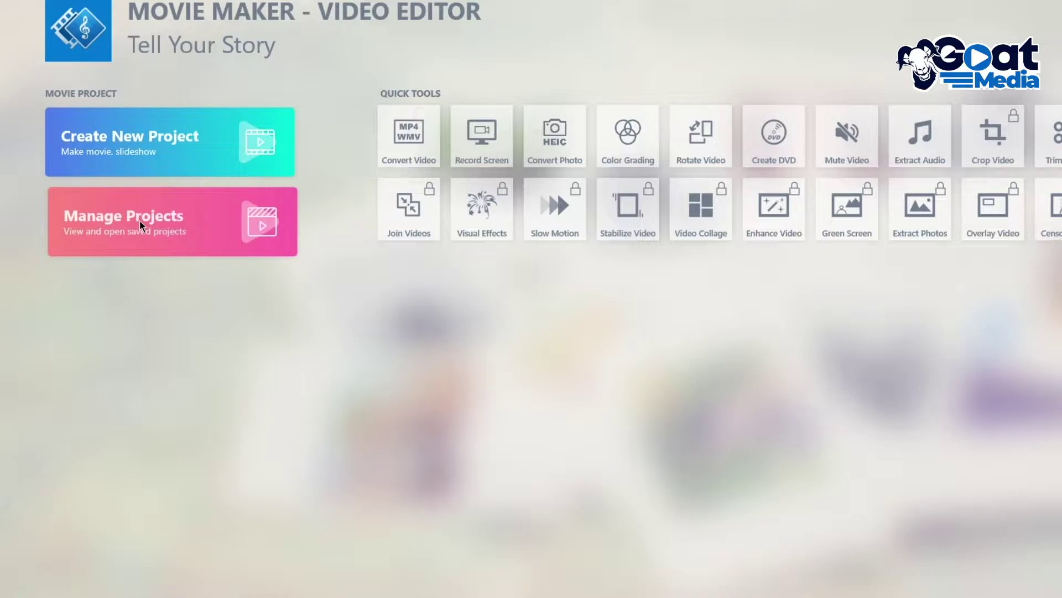
pyautogui.click(165, 158)
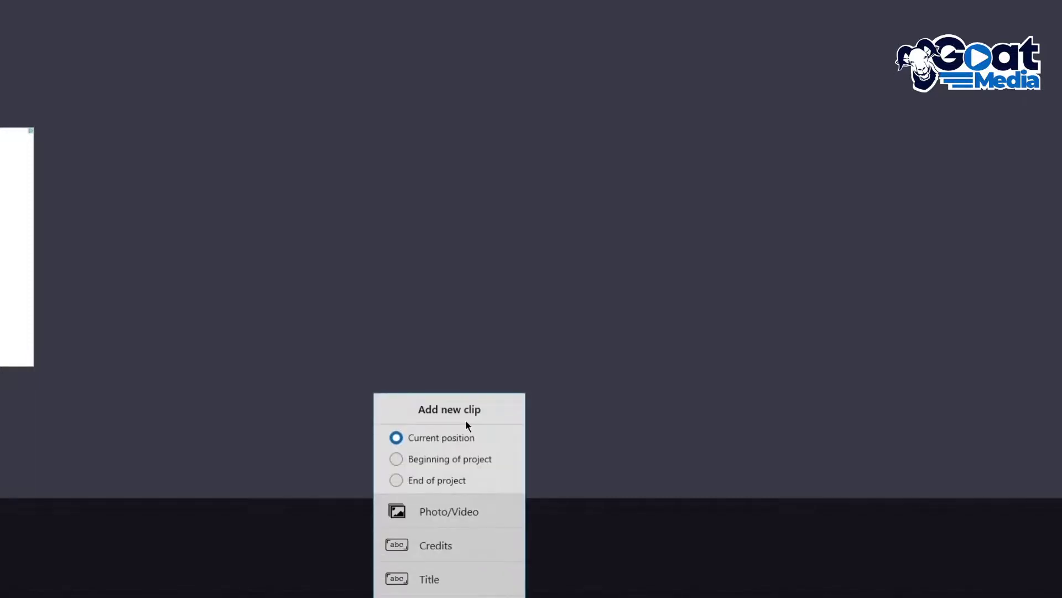
# Insert the drumming video from Videos > Captures at the beginning of the project.
pyautogui.click(405, 457)
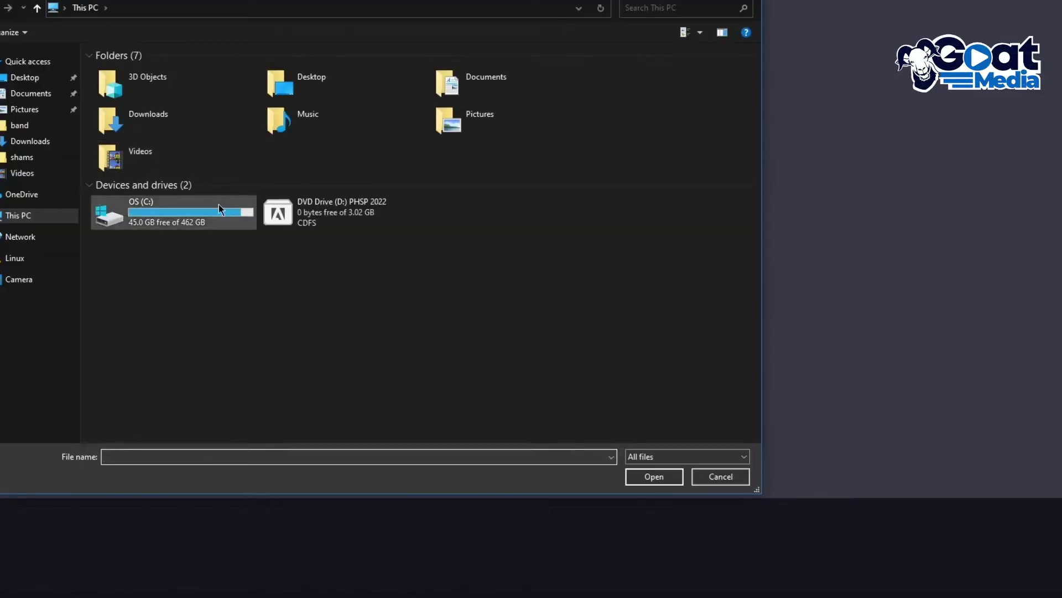
pyautogui.click(40, 174)
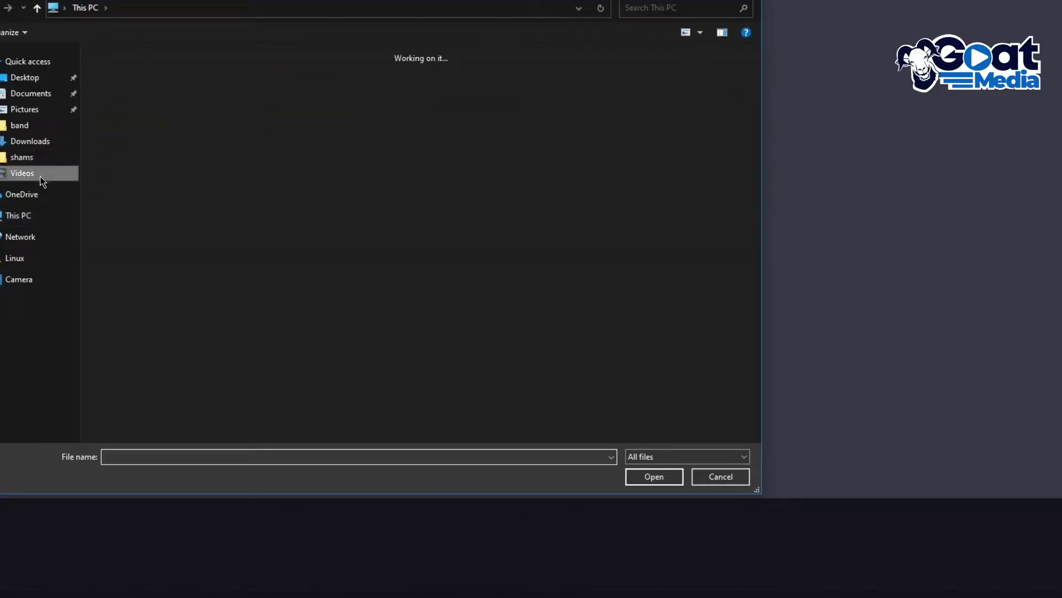
pyautogui.doubleClick(295, 151)
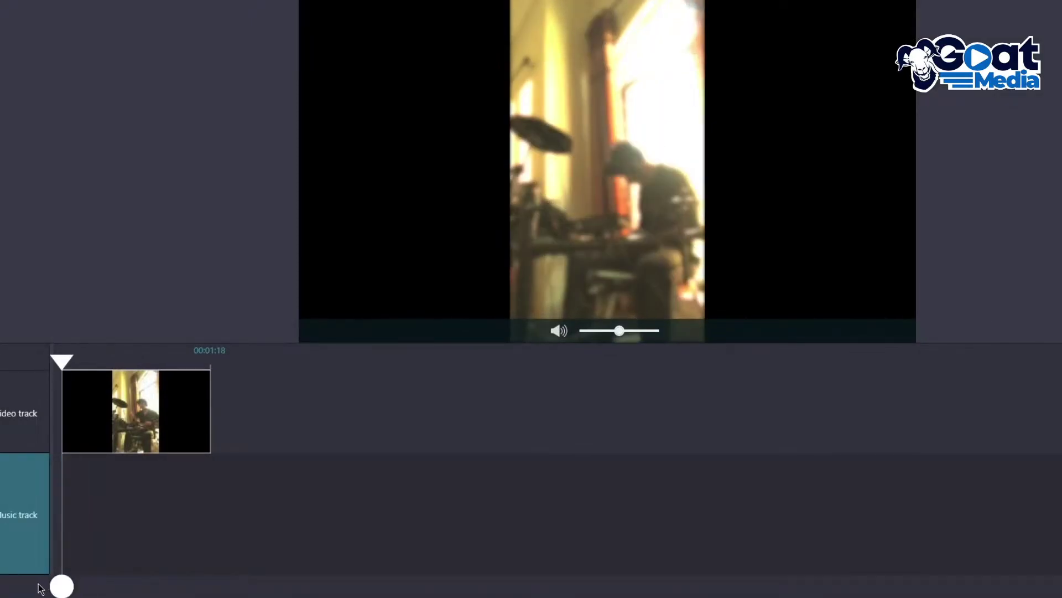
# Scrub through the drumming clip and bring up the editor's settings on the Audio page.
pyautogui.moveTo(77, 365)
pyautogui.mouseDown()
pyautogui.moveTo(62, 363)
pyautogui.moveTo(107, 363)
pyautogui.moveTo(87, 371)
pyautogui.mouseUp()
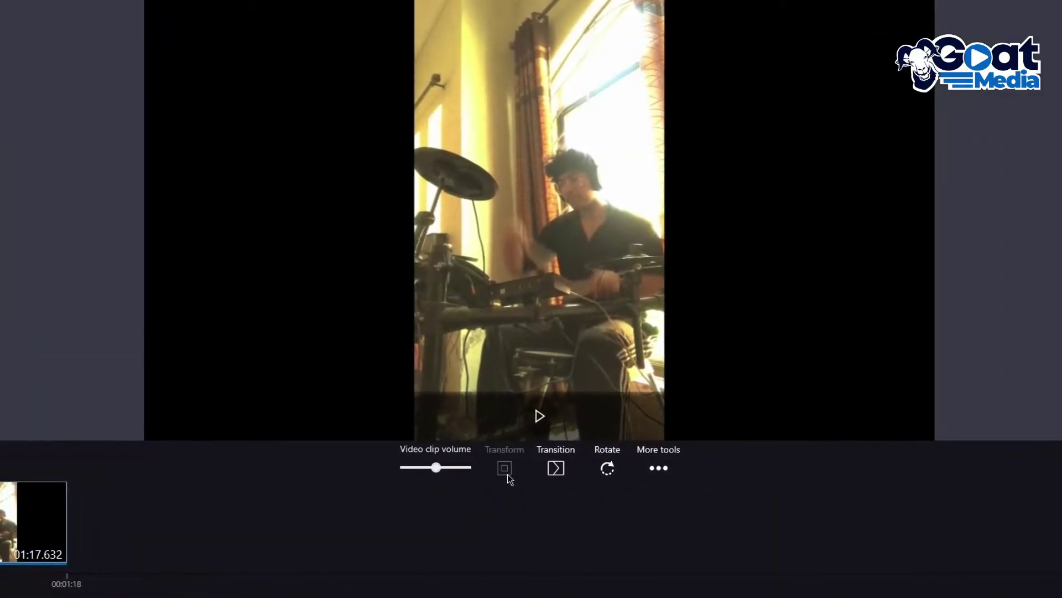
pyautogui.click(659, 467)
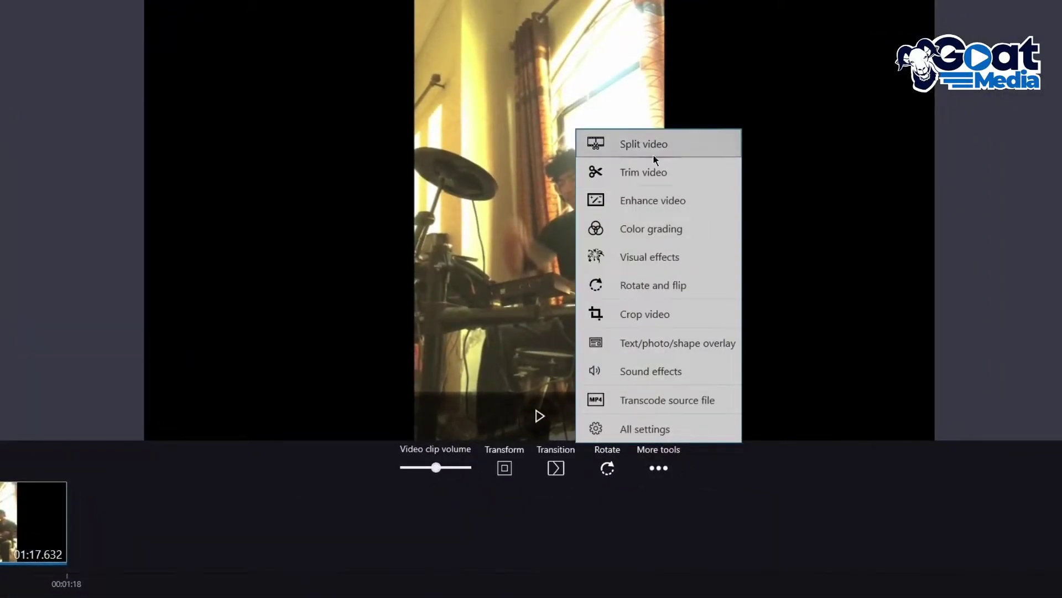
pyautogui.click(755, 512)
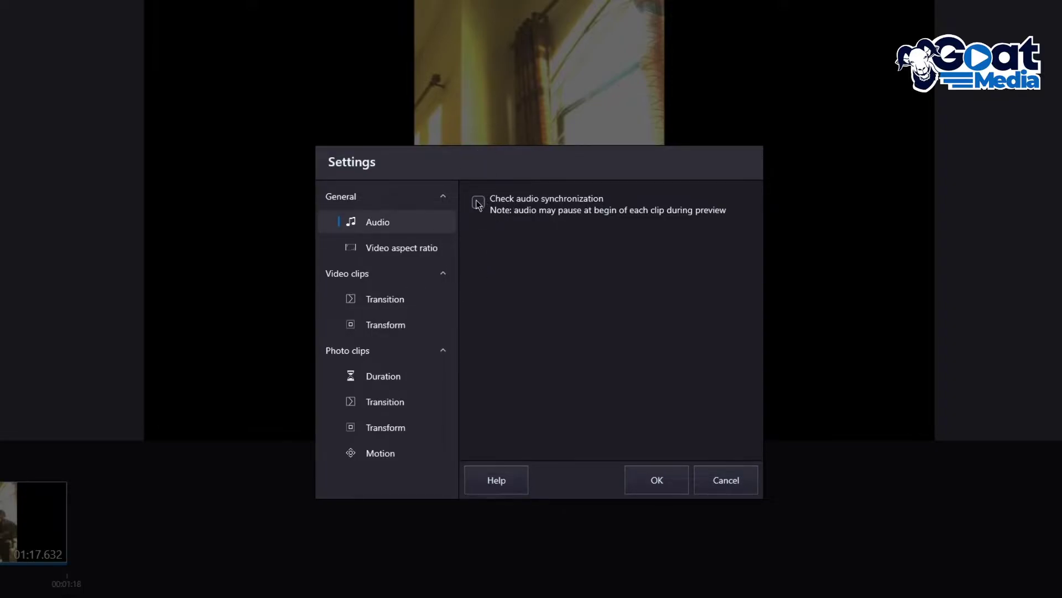
# Check the video aspect ratio and transform defaults, setting the default video transition to No Transition.
pyautogui.click(427, 241)
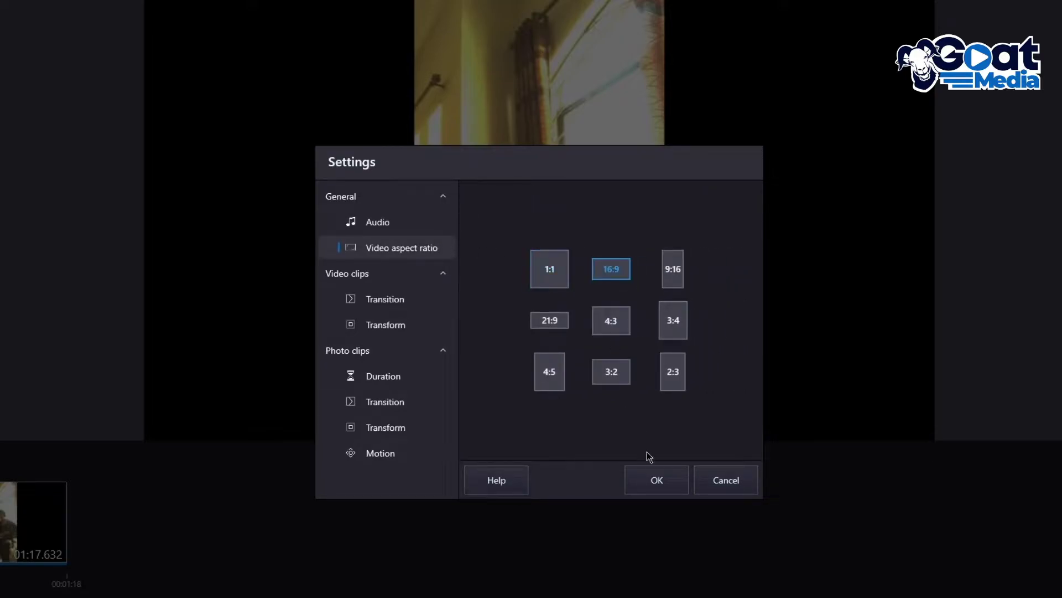
pyautogui.click(391, 303)
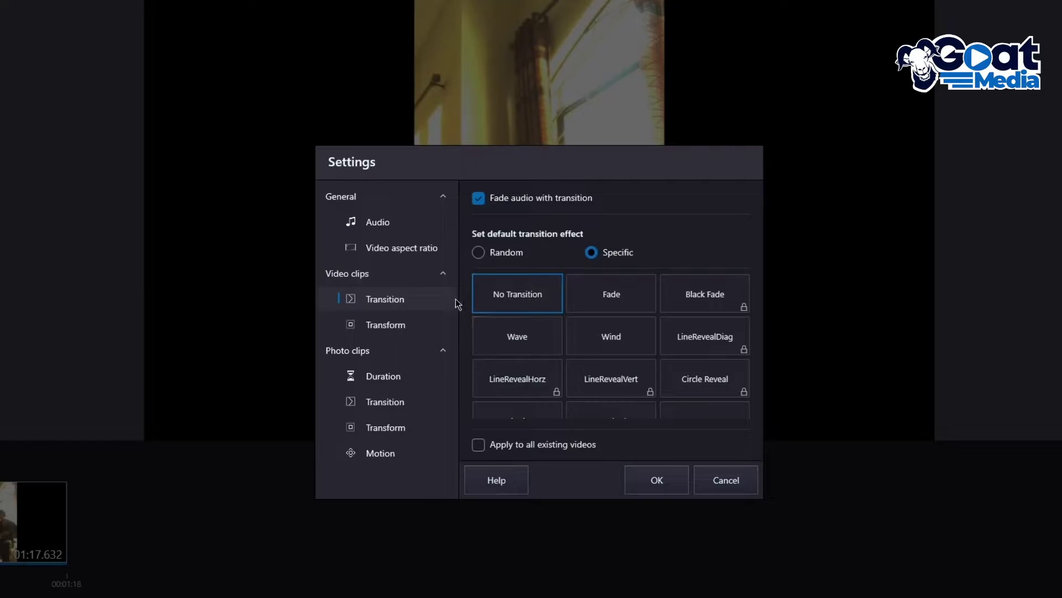
pyautogui.scroll(-1, 667, 308)
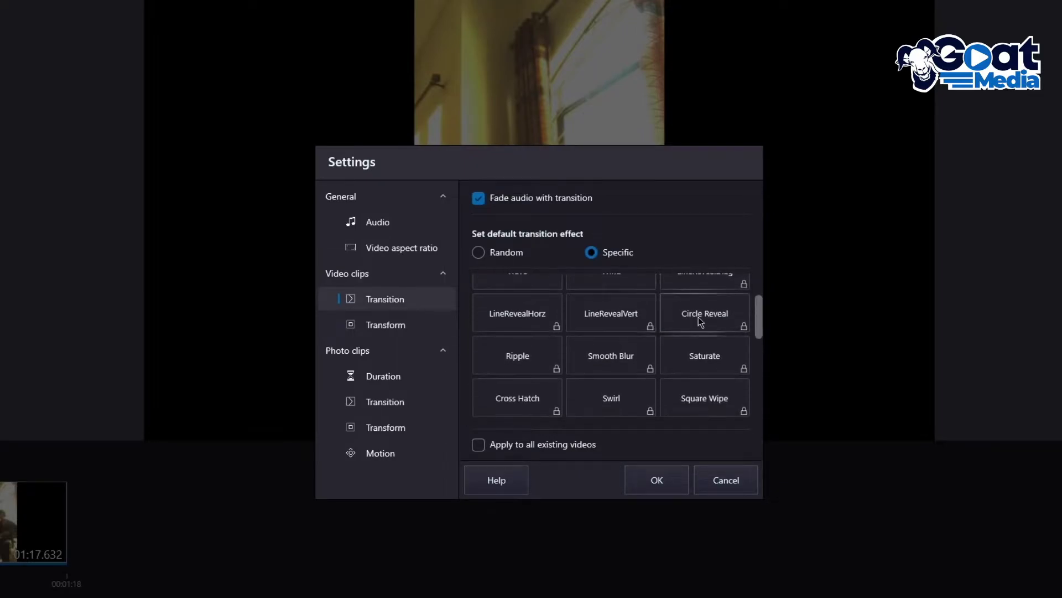
pyautogui.scroll(1, 630, 287)
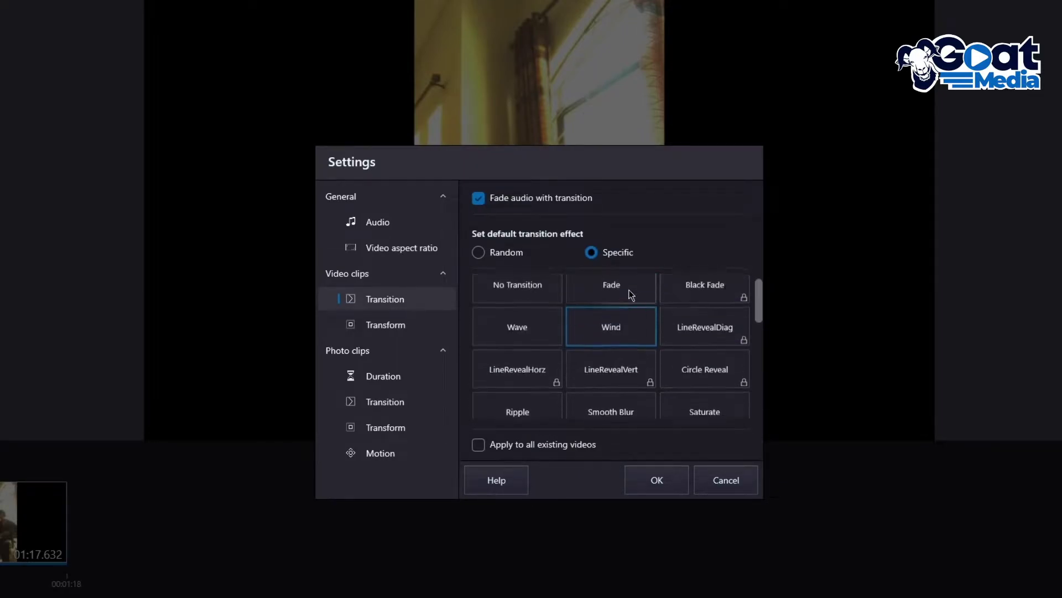
pyautogui.click(519, 299)
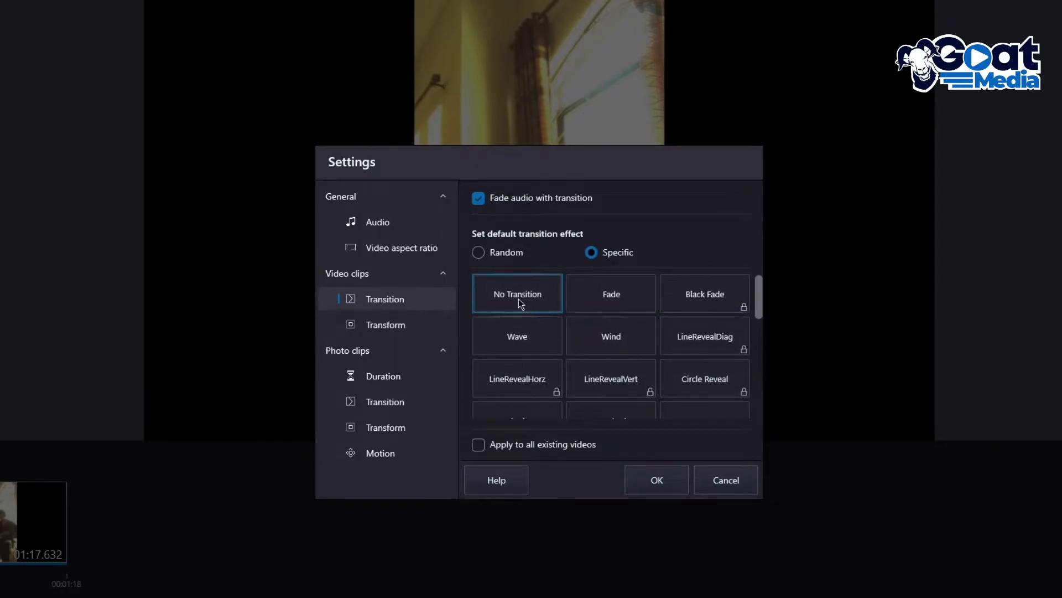
pyautogui.click(394, 321)
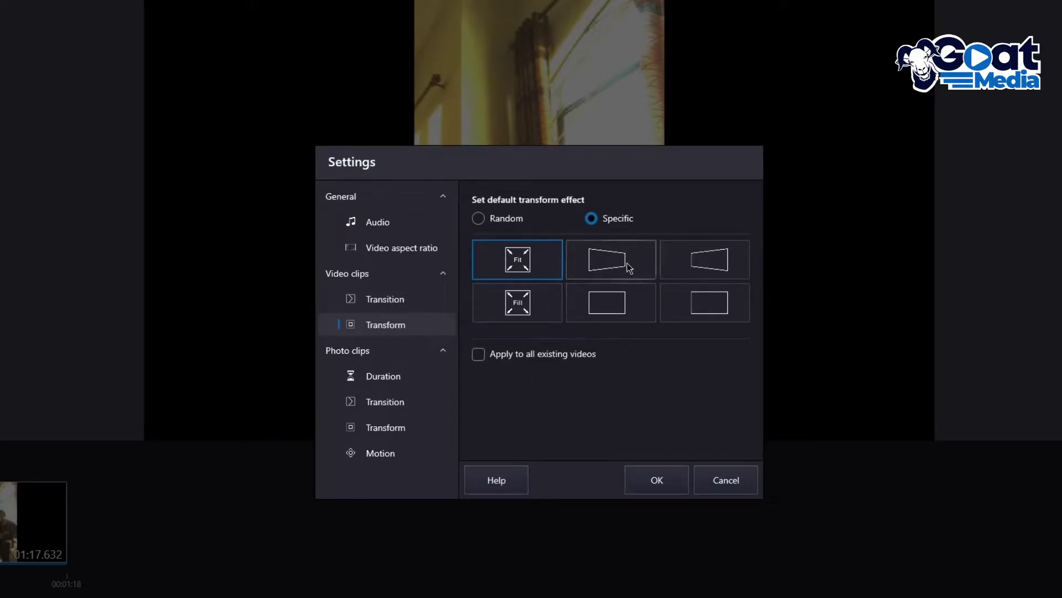
# Review the photo duration, transition, transform and motion defaults, then confirm Settings with OK.
pyautogui.click(375, 384)
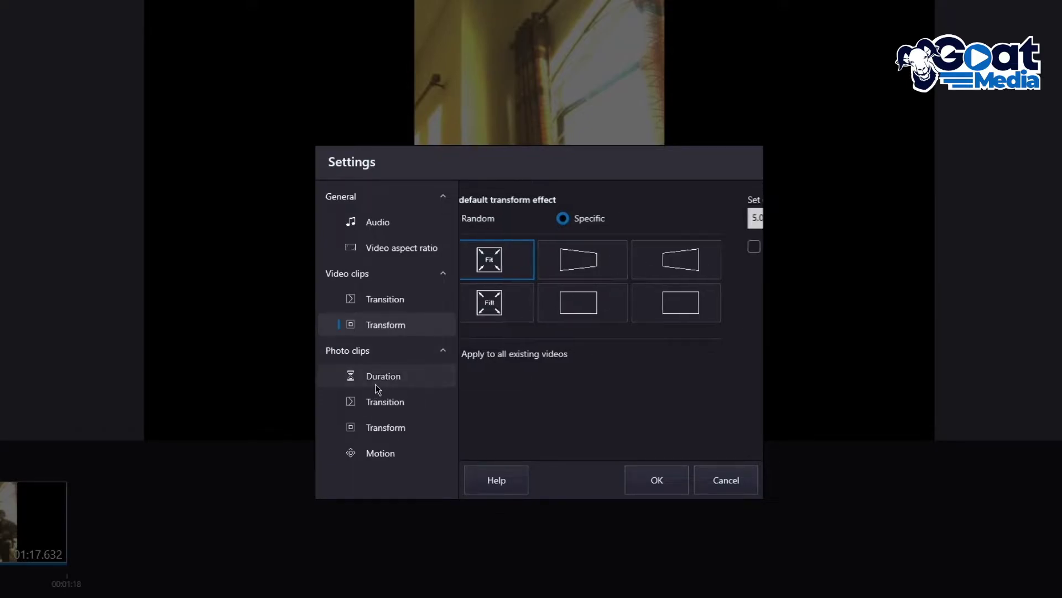
pyautogui.click(403, 400)
pyautogui.click(407, 426)
pyautogui.click(411, 452)
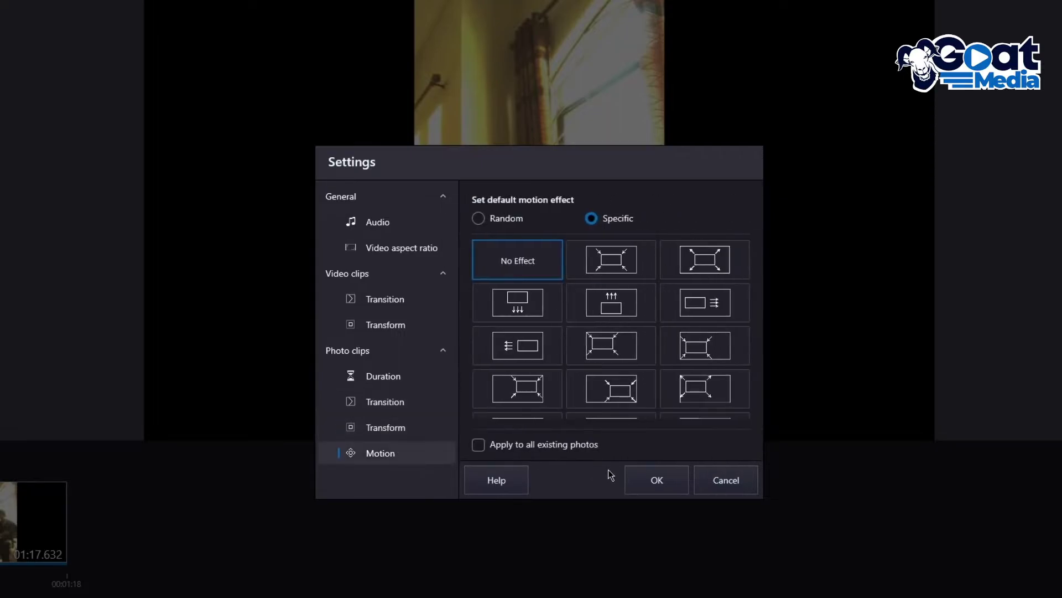
pyautogui.click(636, 475)
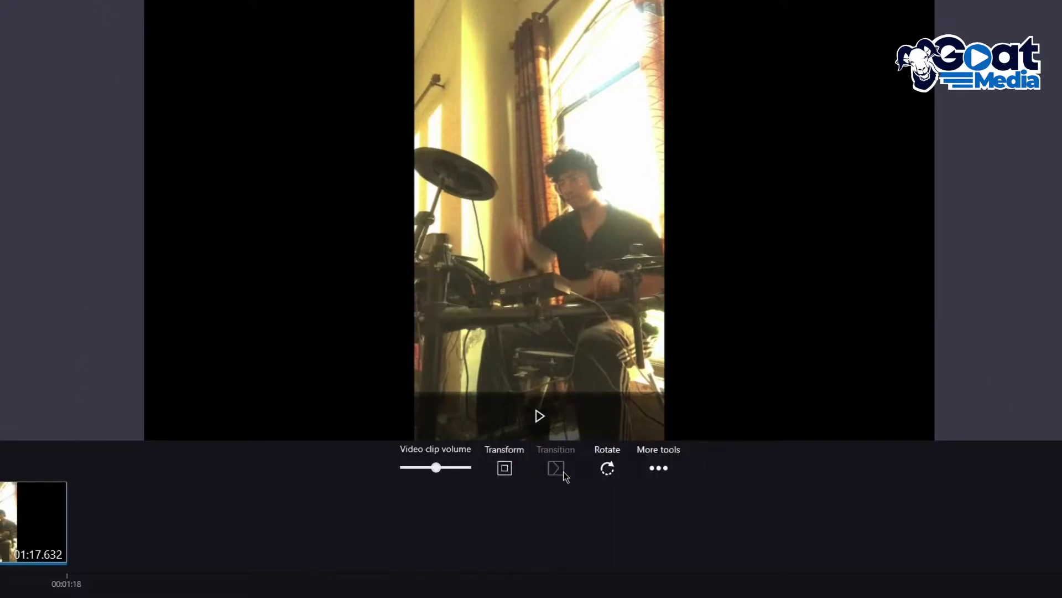
# Try splitting the drumming clip, then dismiss the PRO-only upgrade prompt.
pyautogui.click(642, 468)
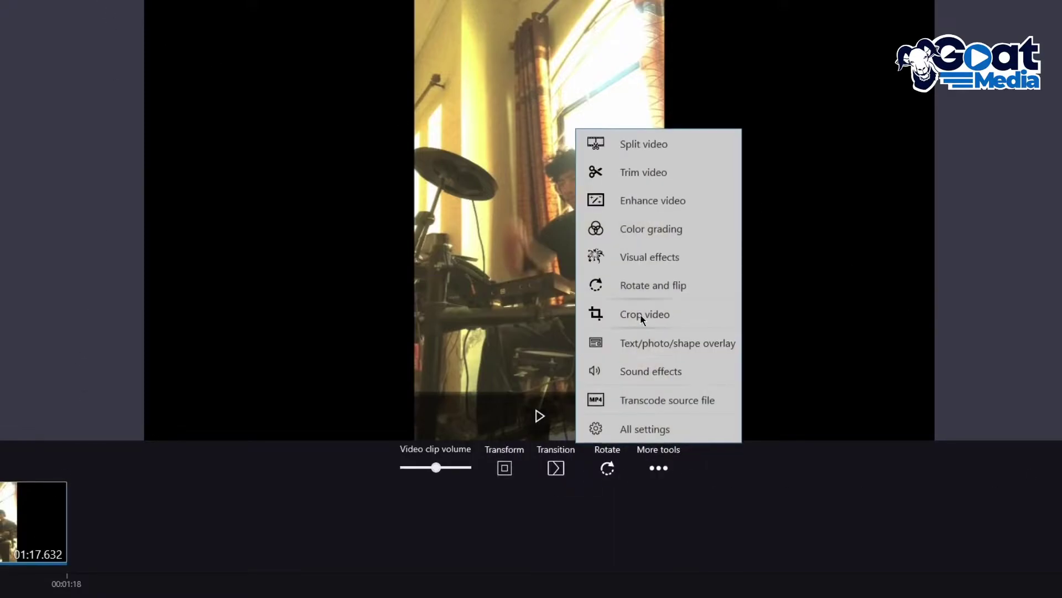
pyautogui.click(614, 145)
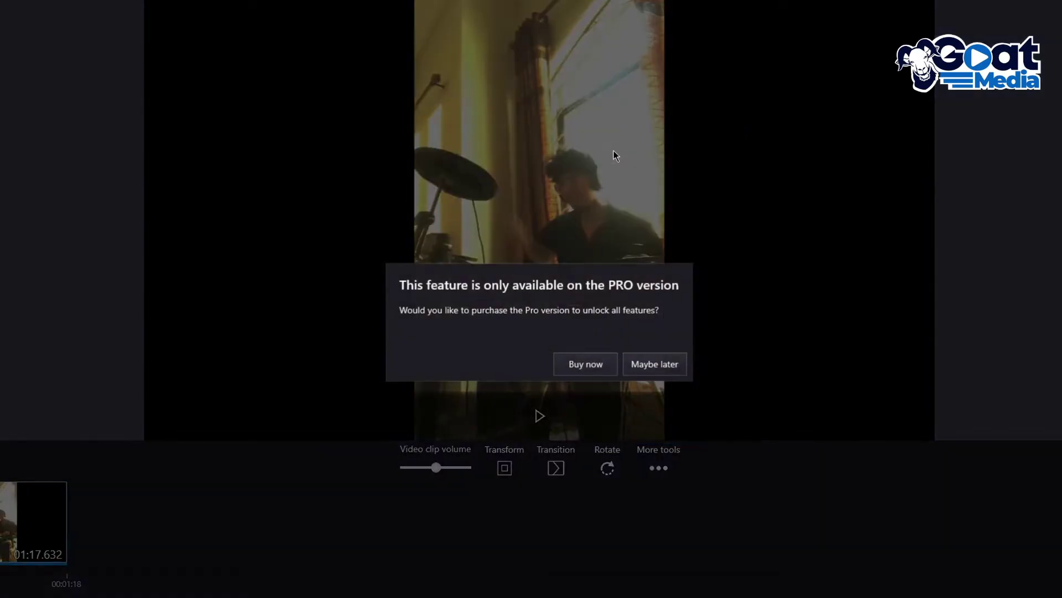
pyautogui.click(645, 366)
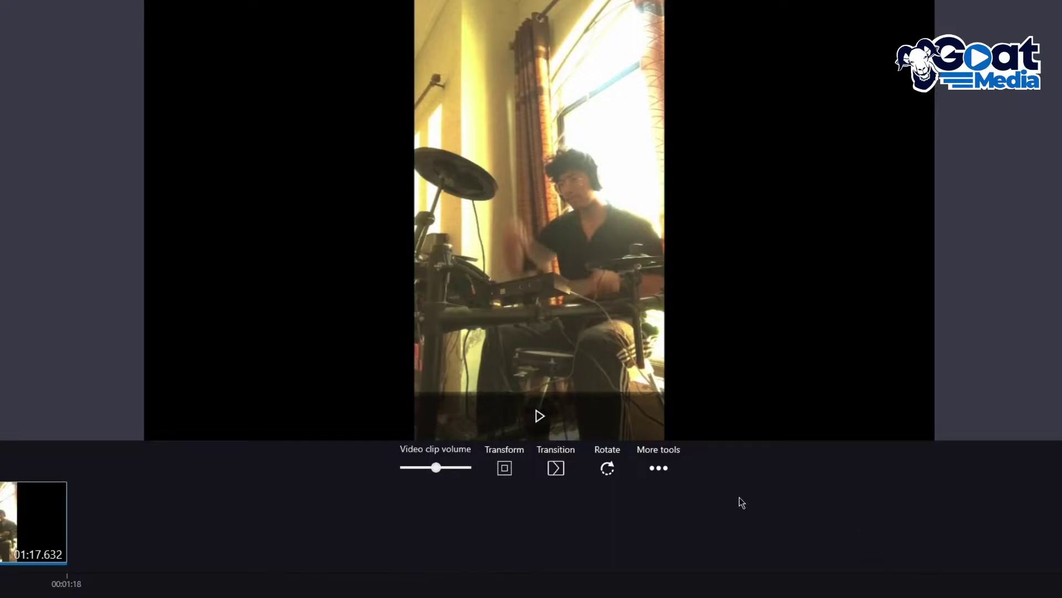
# Drop the clip volume to minimum, then raise it to full while previewing from 0:00:19.
pyautogui.click(408, 469)
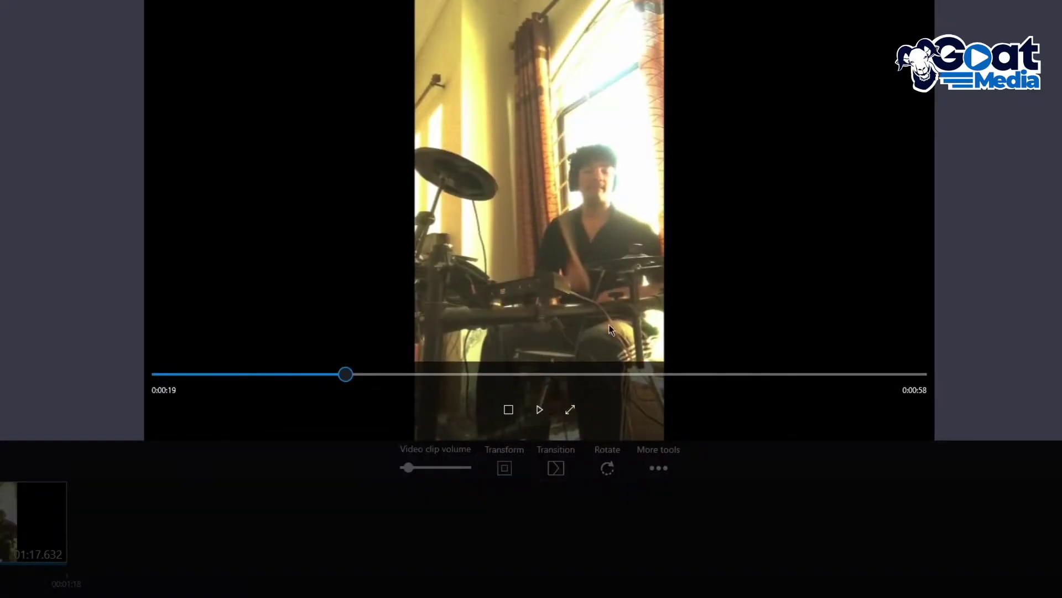
pyautogui.click(539, 409)
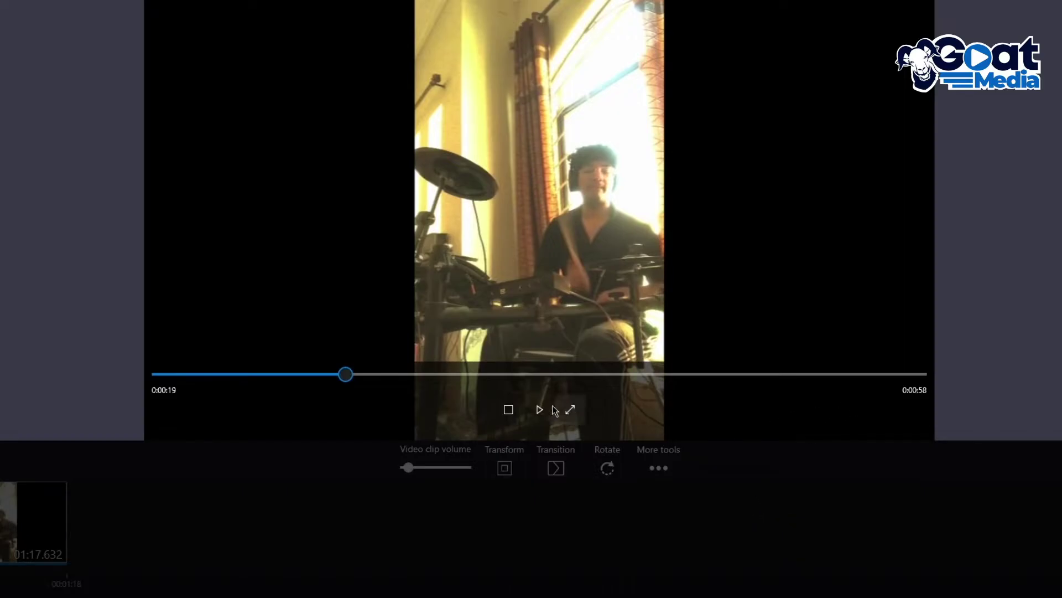
pyautogui.moveTo(416, 468); pyautogui.dragTo(467, 468)
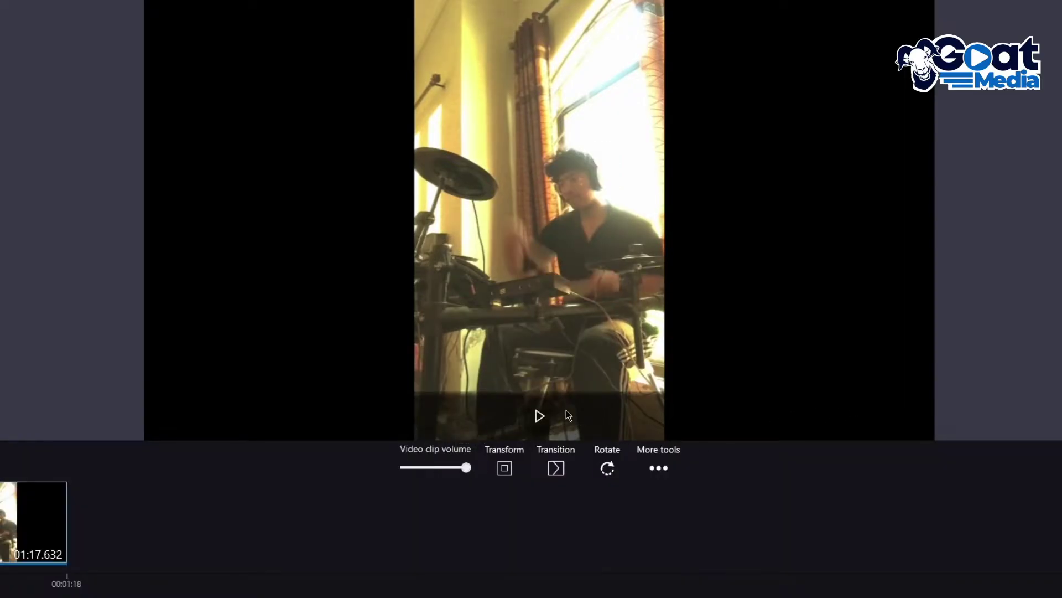
pyautogui.moveTo(490, 409)
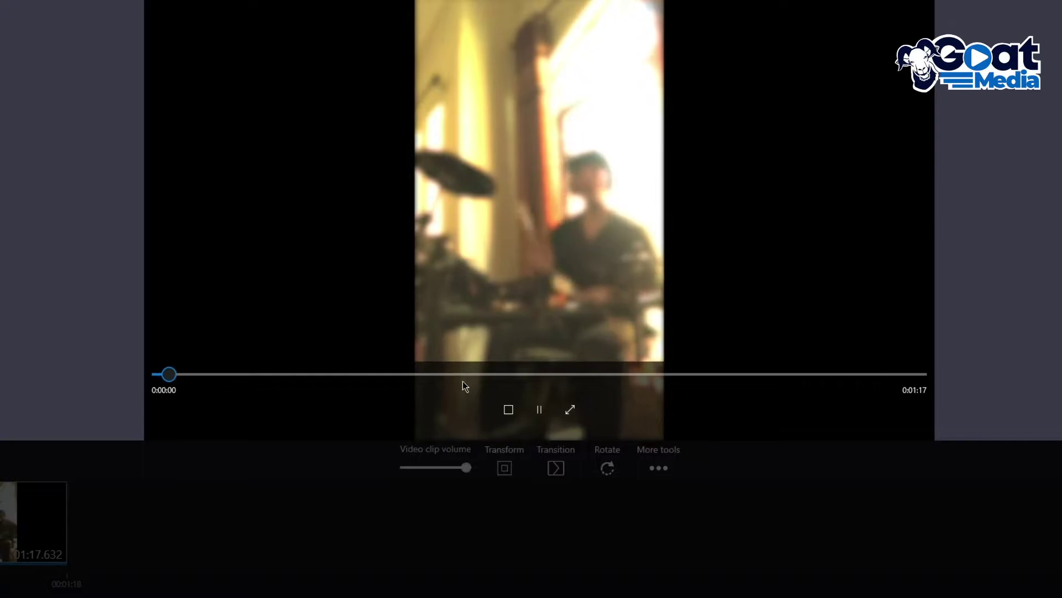
pyautogui.click(539, 408)
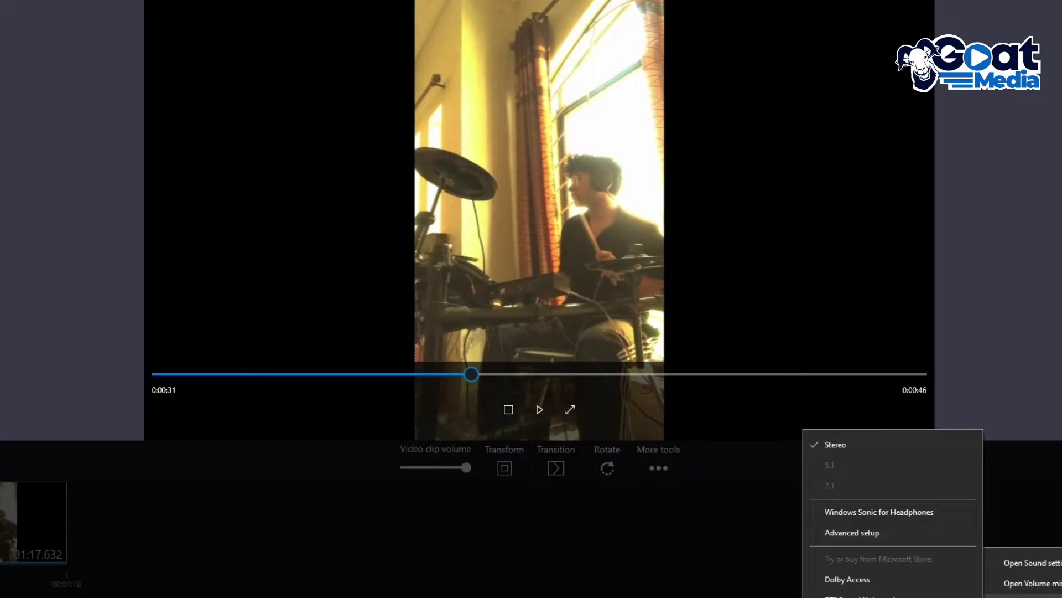
# Disable the Intel(R) Display Audio HDMI 1 playback device in Windows Sound settings.
pyautogui.press('Escape')
pyautogui.press('Escape')
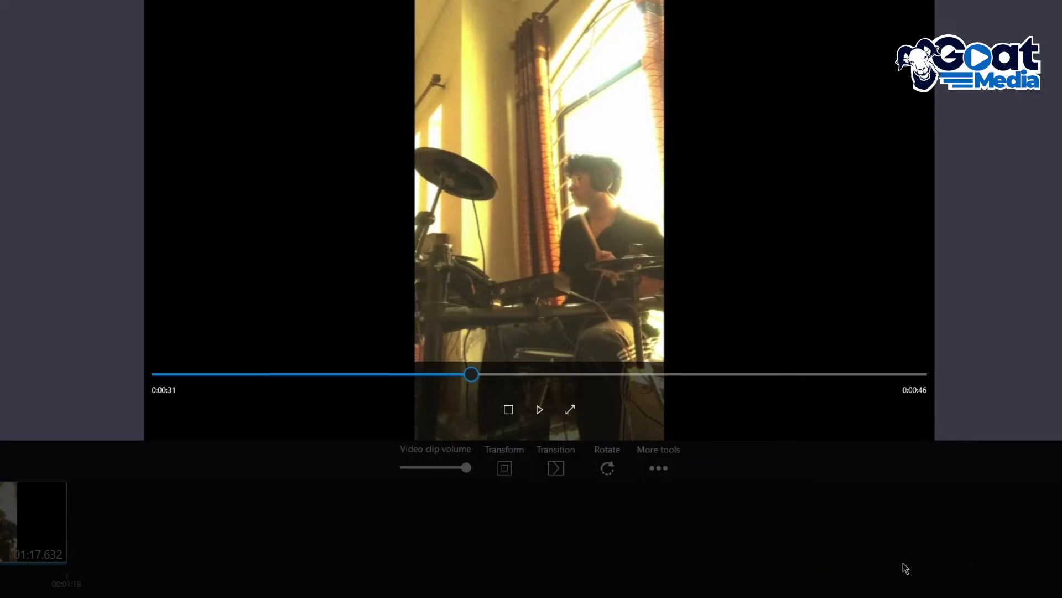
pyautogui.click(21, 41)
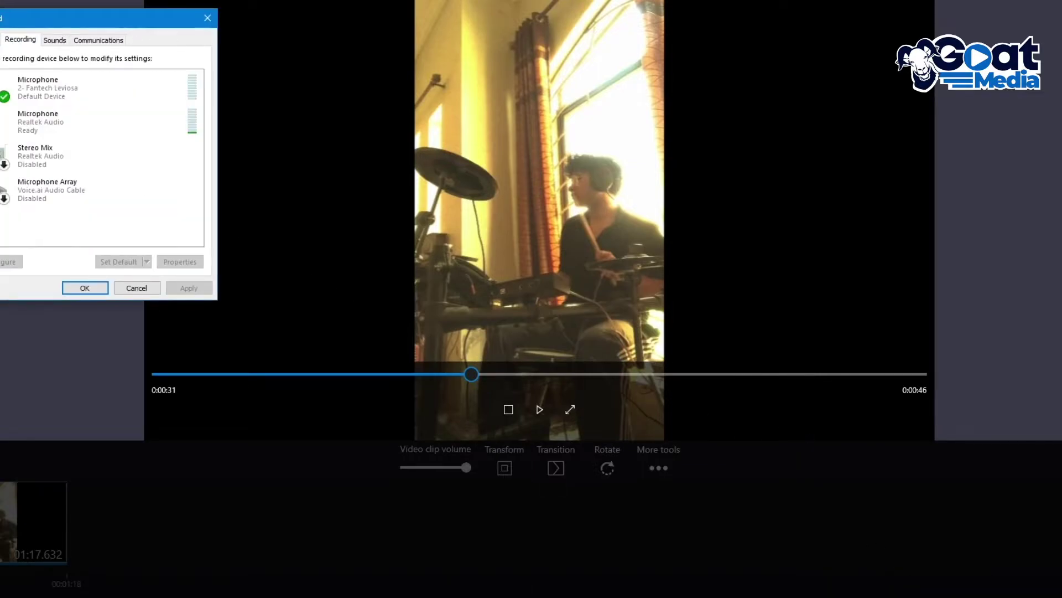
pyautogui.click(1, 41)
pyautogui.rightClick(127, 130)
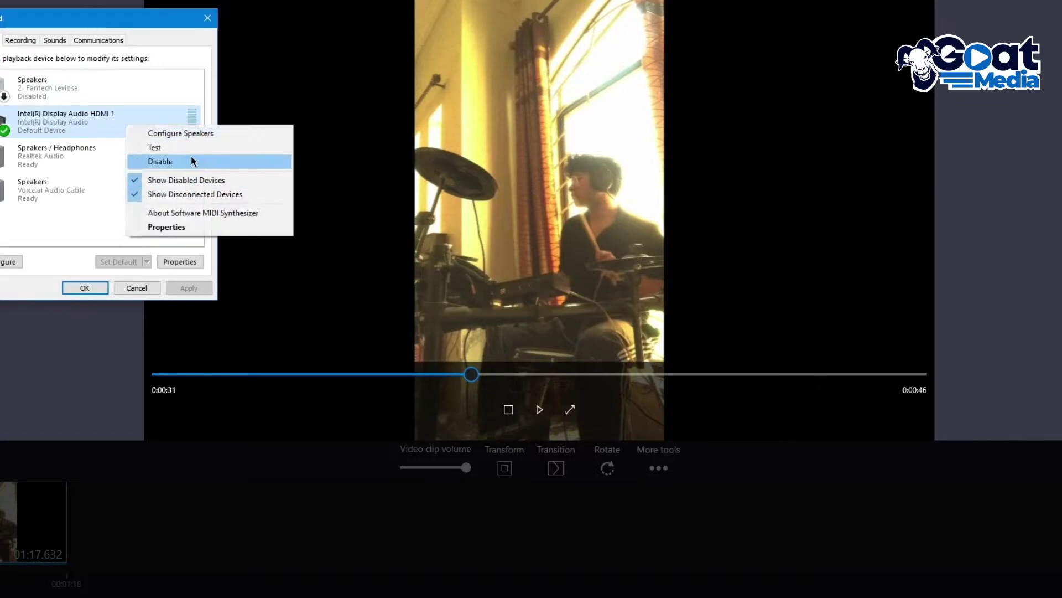
pyautogui.click(260, 162)
pyautogui.click(311, 199)
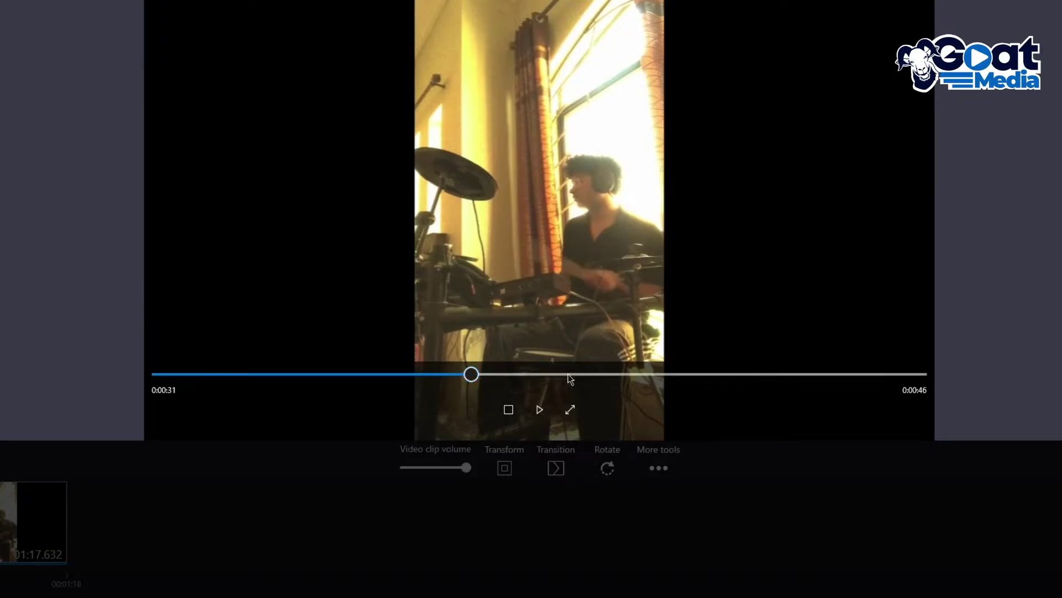
# Replay the clip around 0:00:42 and lower its volume to about halfway.
pyautogui.click(539, 413)
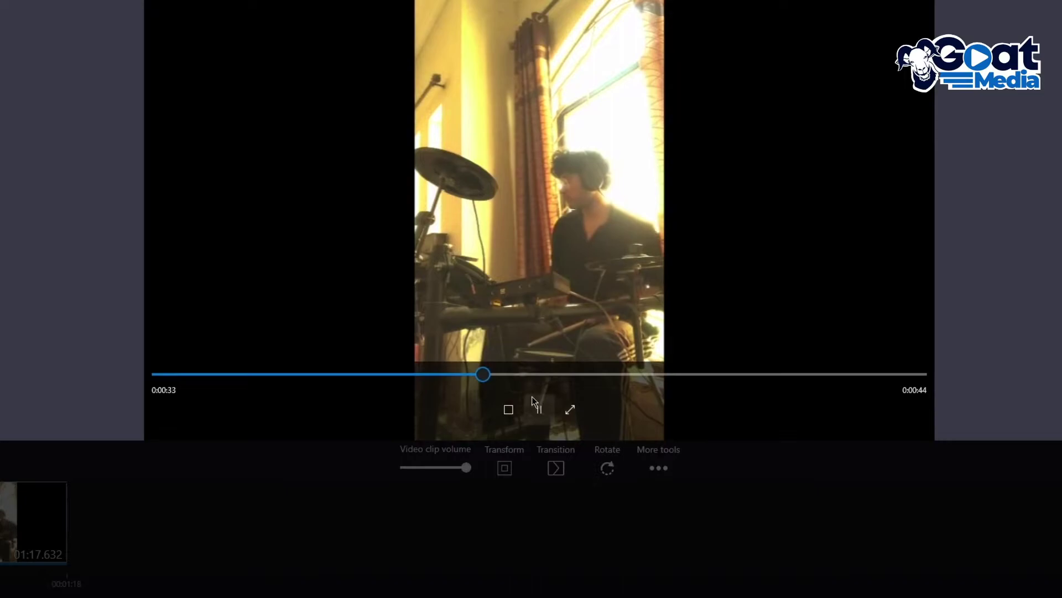
pyautogui.click(571, 374)
pyautogui.click(538, 410)
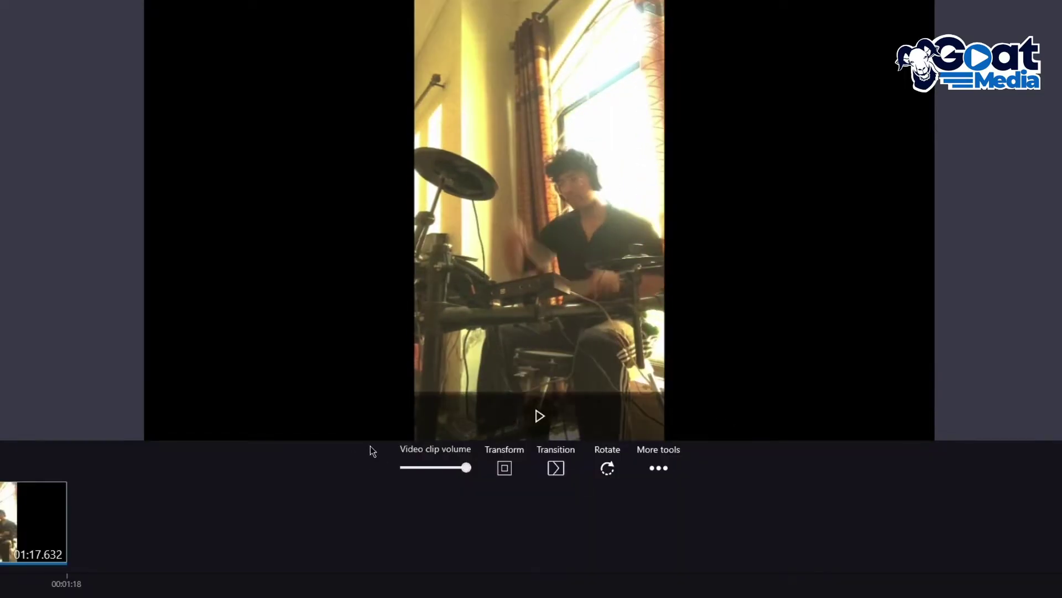
pyautogui.moveTo(466, 468); pyautogui.dragTo(430, 468)
# Try the Fill framing and both tilted perspective frames on the clip, previewing the tilt.
pyautogui.click(493, 468)
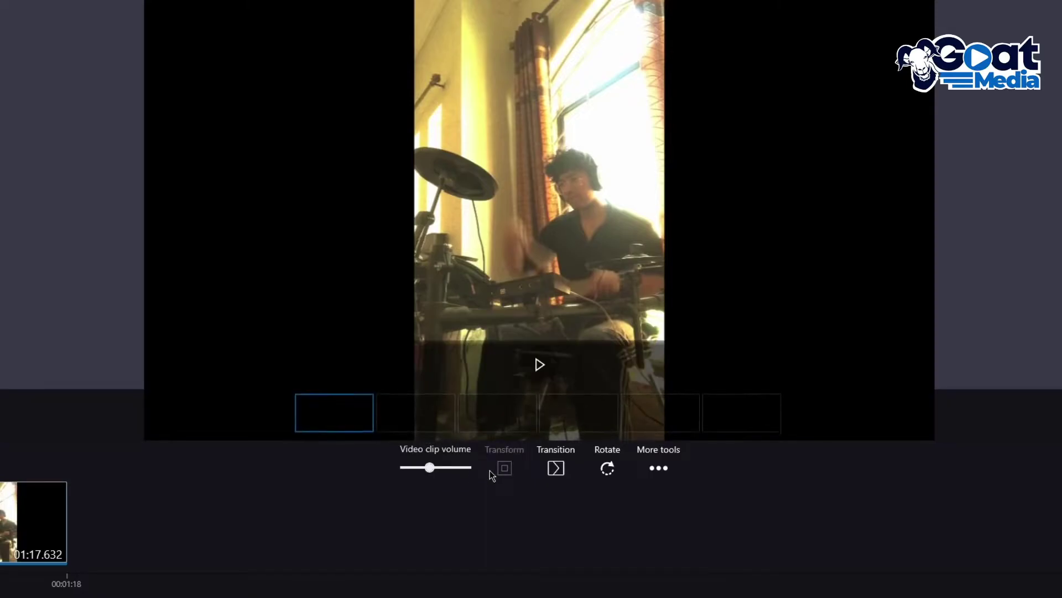
pyautogui.click(434, 410)
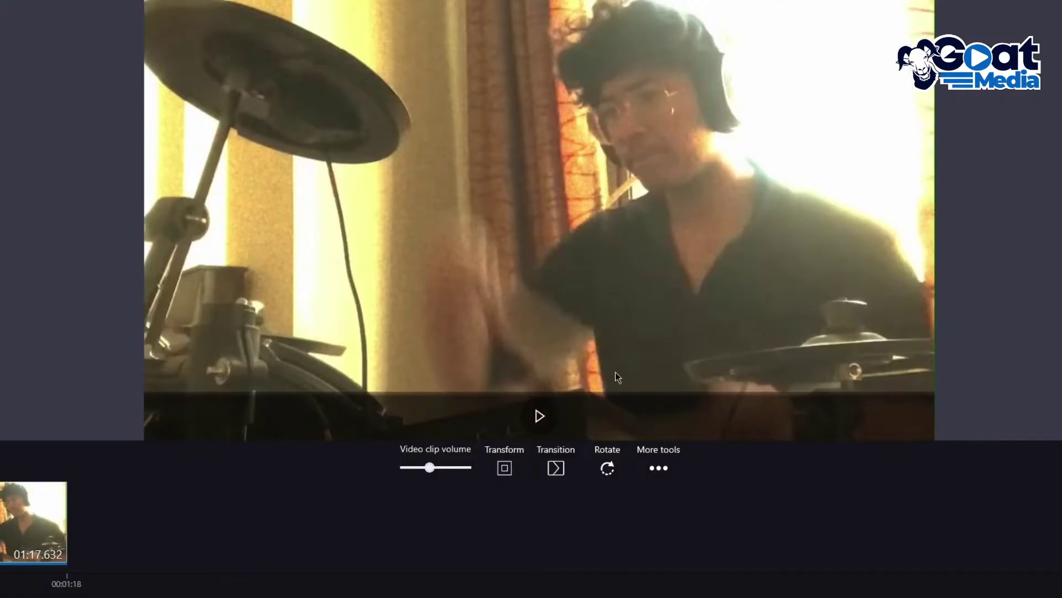
pyautogui.click(501, 469)
pyautogui.click(506, 434)
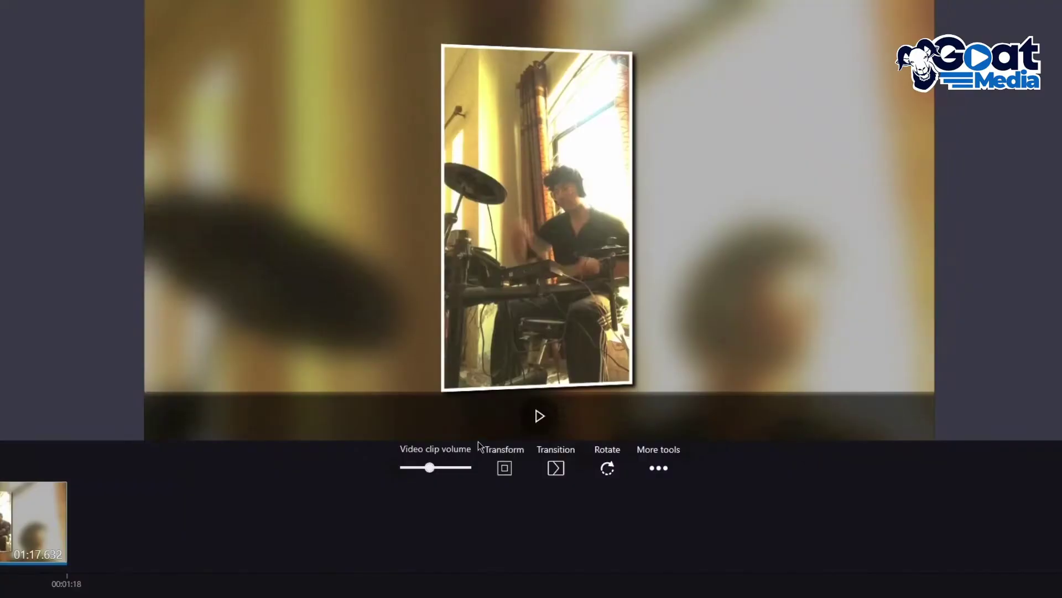
pyautogui.click(505, 468)
pyautogui.click(600, 423)
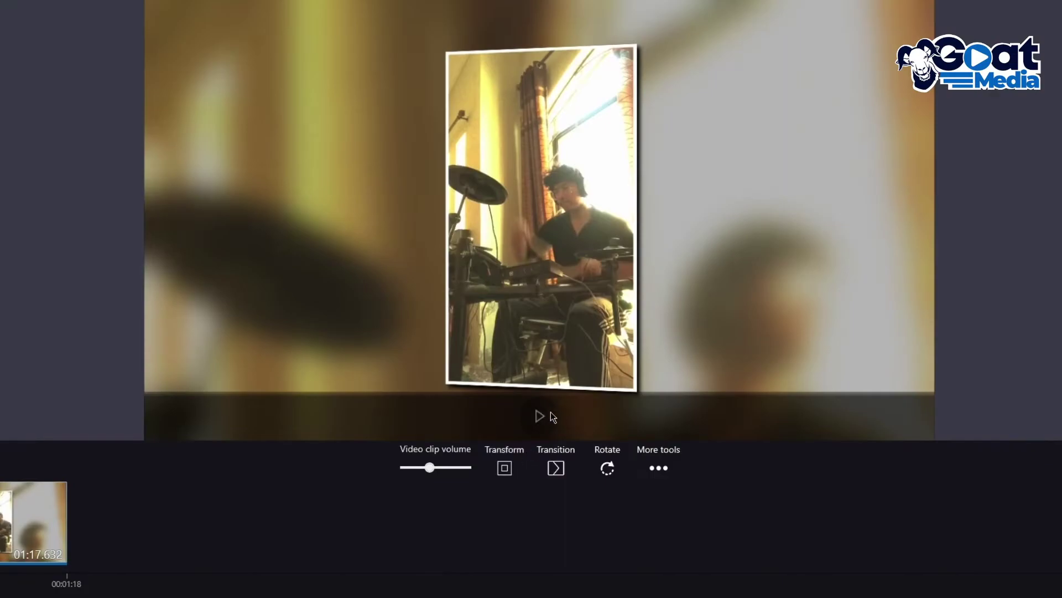
pyautogui.click(540, 416)
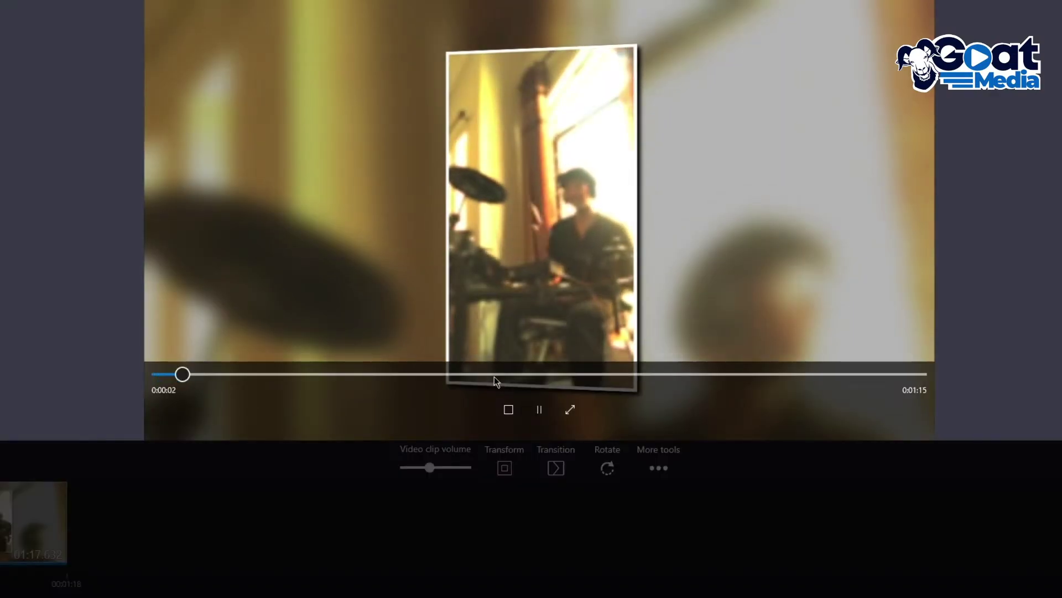
pyautogui.click(509, 409)
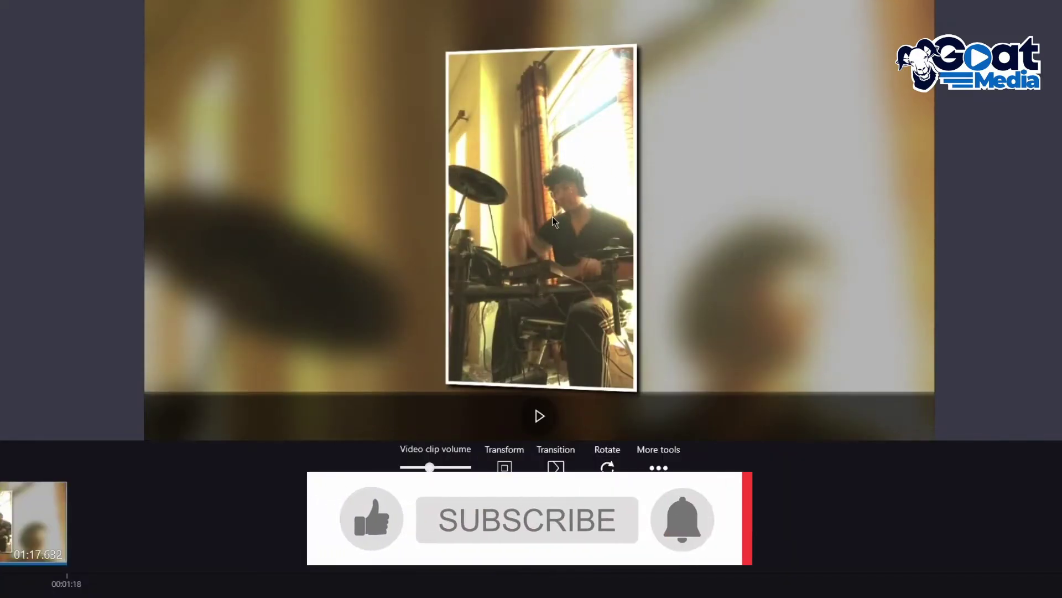
# Try a plain rectangular frame shifted right, then settle on Fit with a black background.
pyautogui.click(555, 450)
pyautogui.click(504, 450)
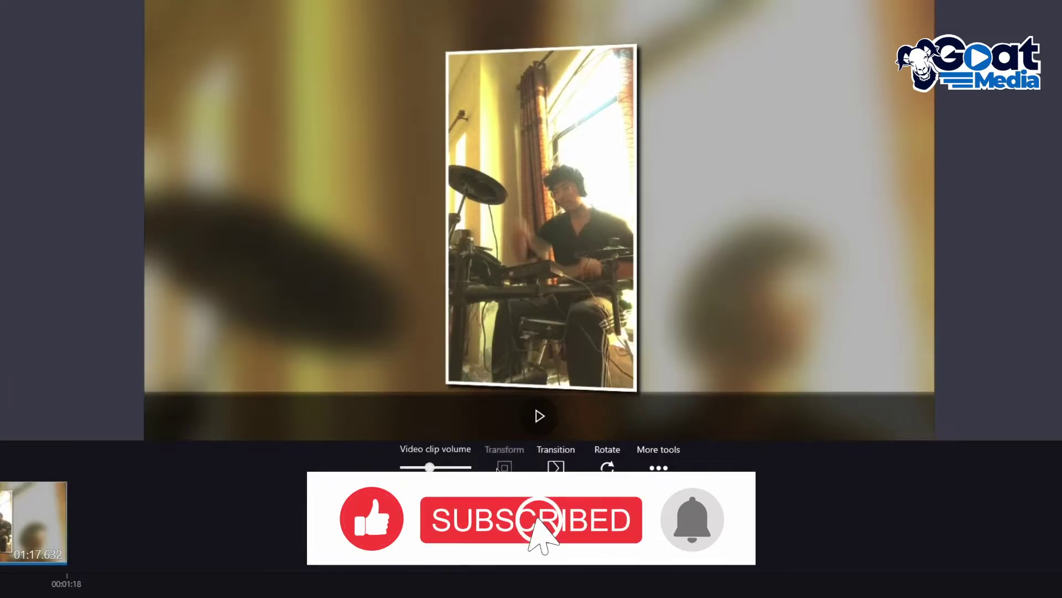
pyautogui.click(648, 423)
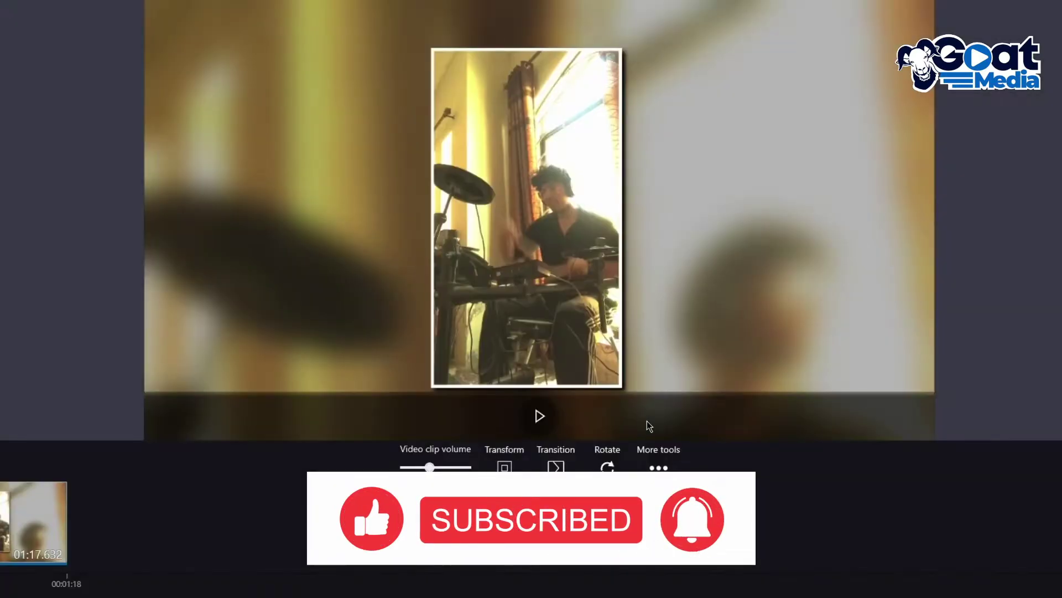
pyautogui.click(504, 467)
pyautogui.click(744, 408)
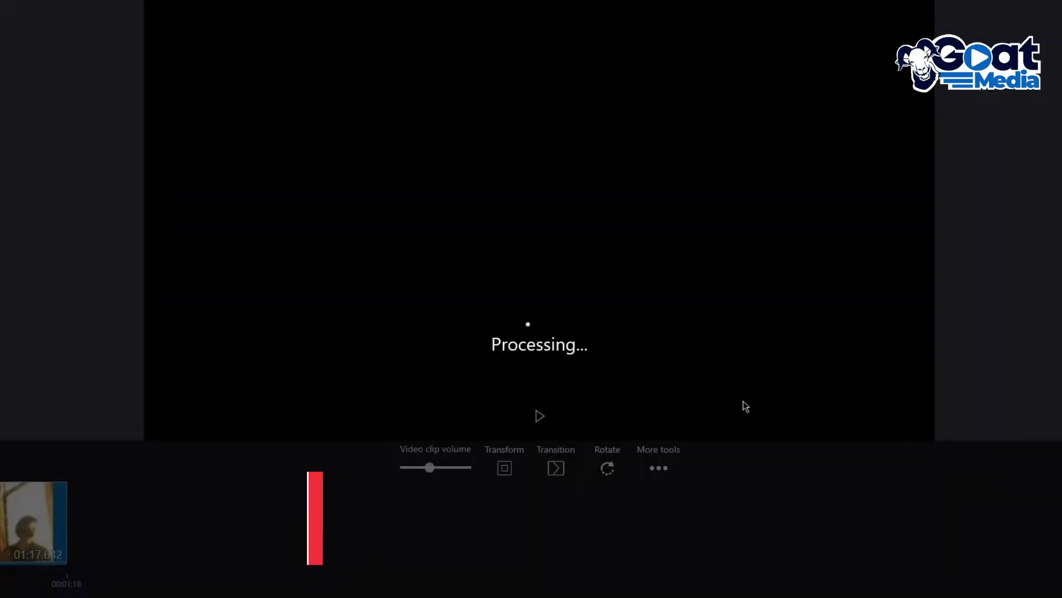
pyautogui.click(504, 467)
pyautogui.click(367, 412)
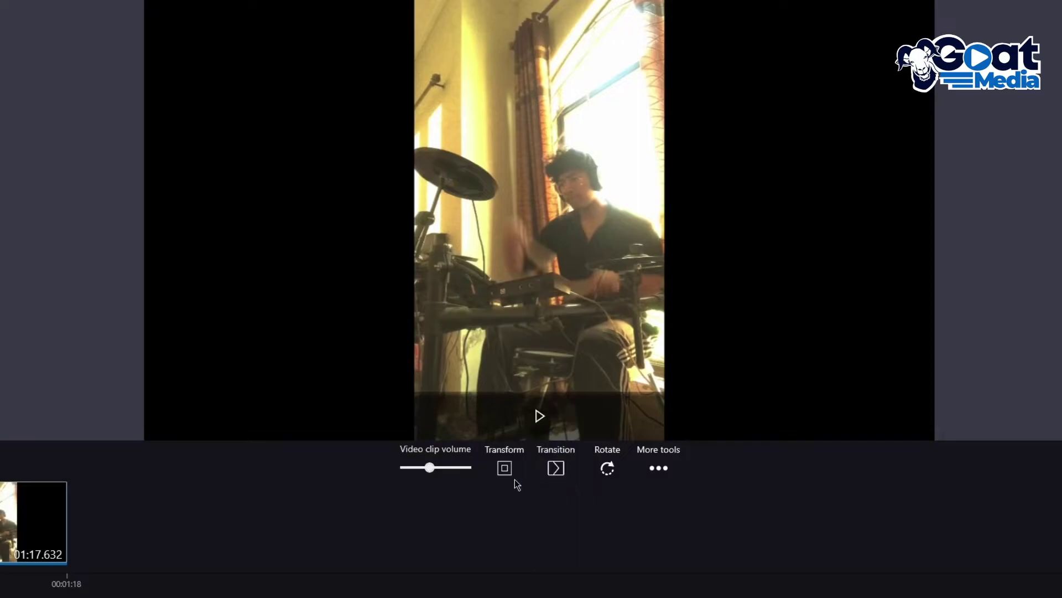
# Apply the Fade transition, preview the clip's ending, then rotate the clip a quarter turn.
pyautogui.click(556, 468)
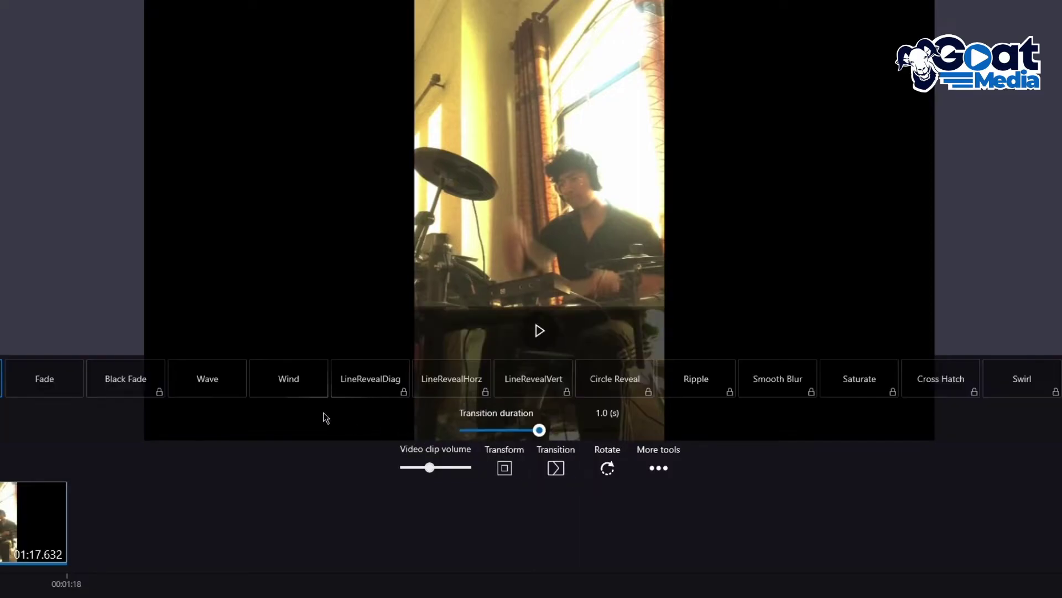
pyautogui.click(35, 388)
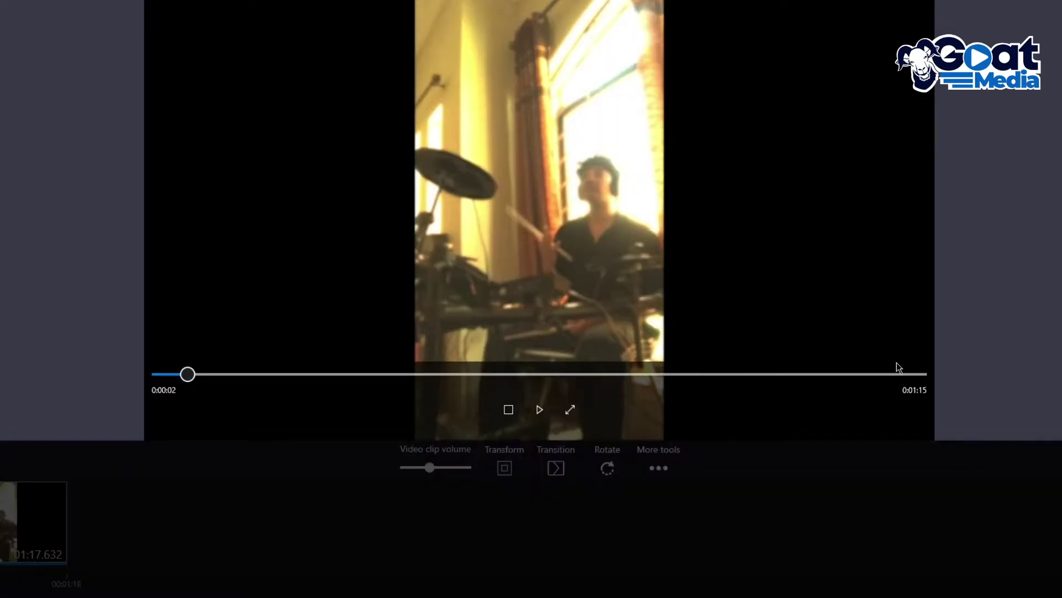
pyautogui.click(904, 374)
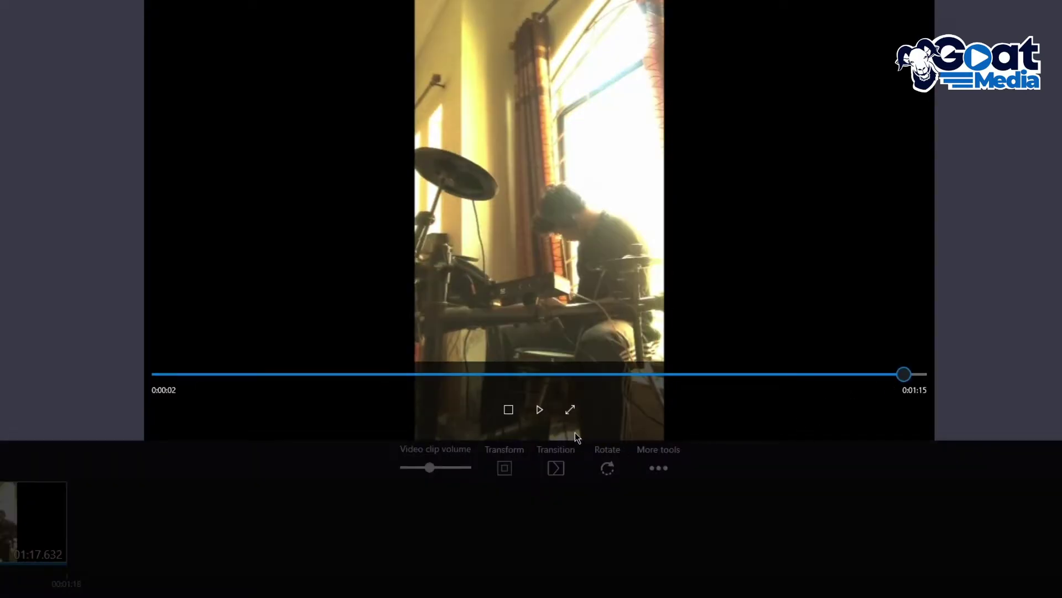
pyautogui.click(540, 410)
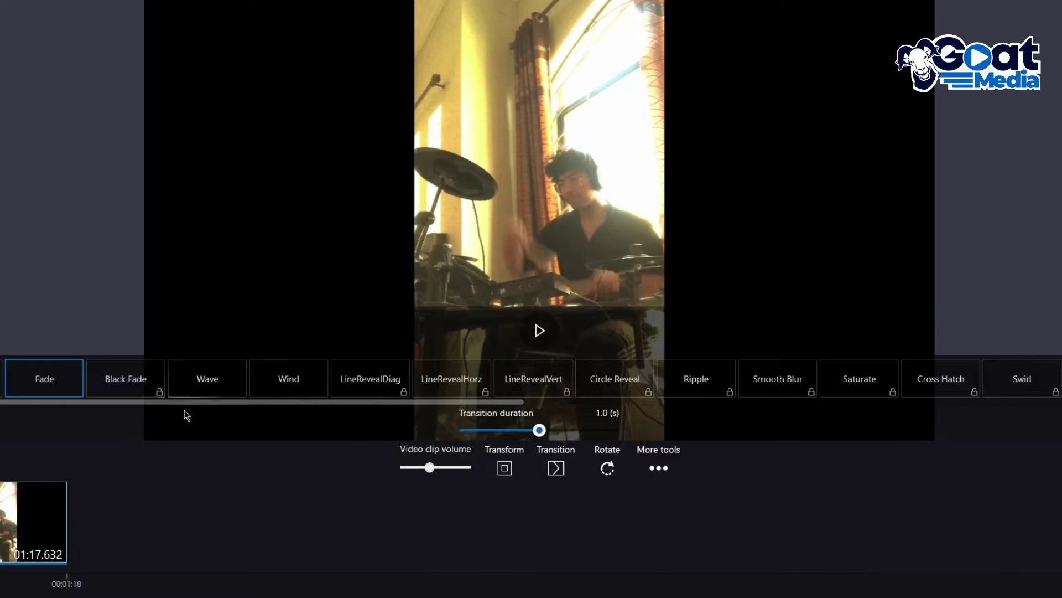
pyautogui.click(243, 386)
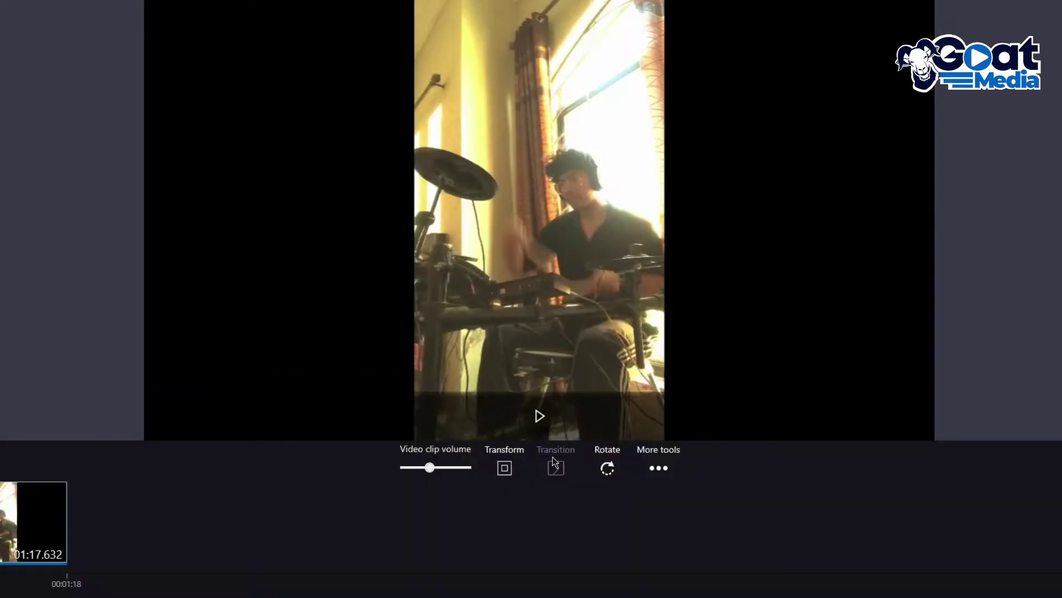
pyautogui.click(607, 468)
# Rotate the drumming clip three more quarter turns to upright and open the soundtrack editor.
pyautogui.click(607, 469)
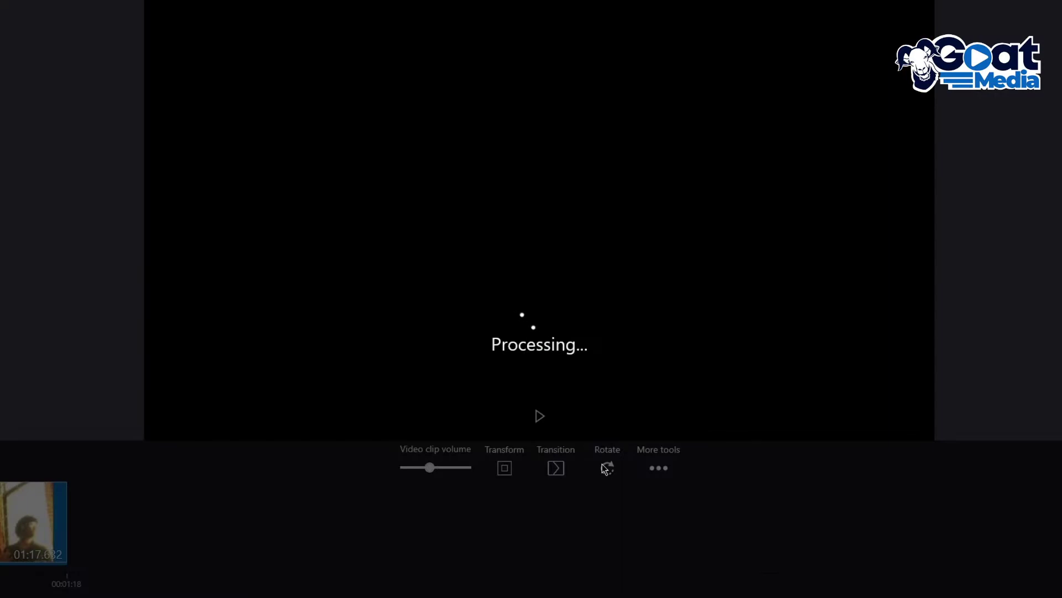
pyautogui.click(607, 469)
pyautogui.click(607, 469)
pyautogui.rightClick(685, 468)
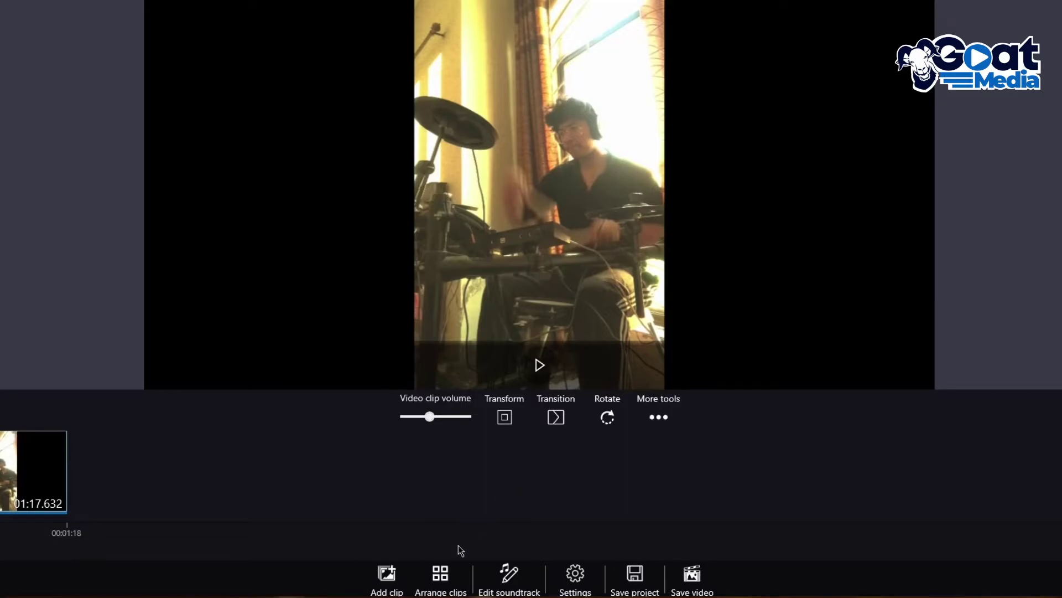
pyautogui.click(510, 575)
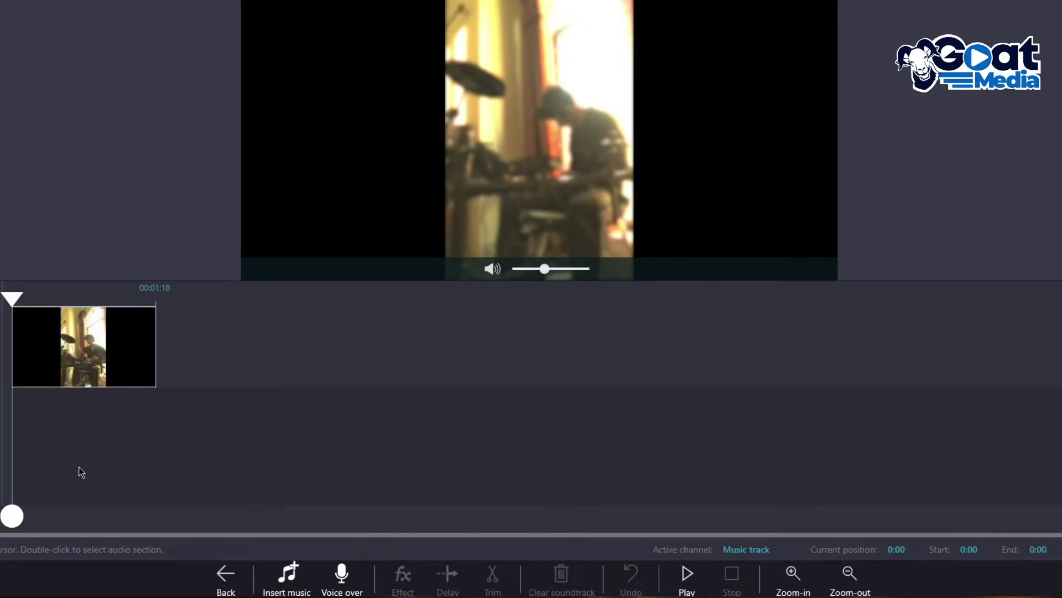
# Try Record voice, dismiss the unavailable notice, close the recorder and return to the clip editor.
pyautogui.click(341, 578)
pyautogui.click(357, 541)
pyautogui.click(637, 317)
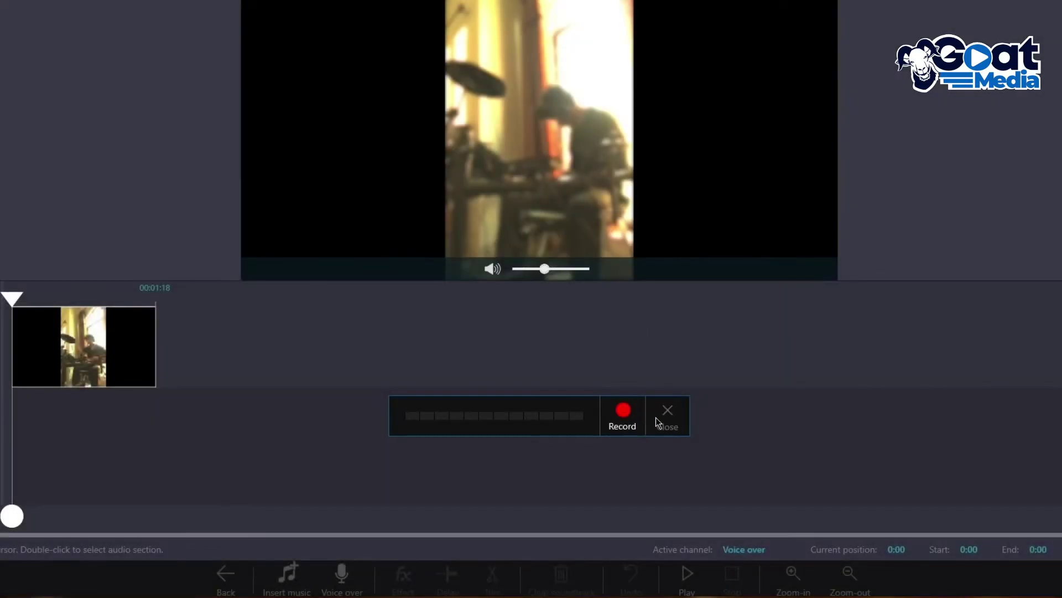
pyautogui.click(664, 421)
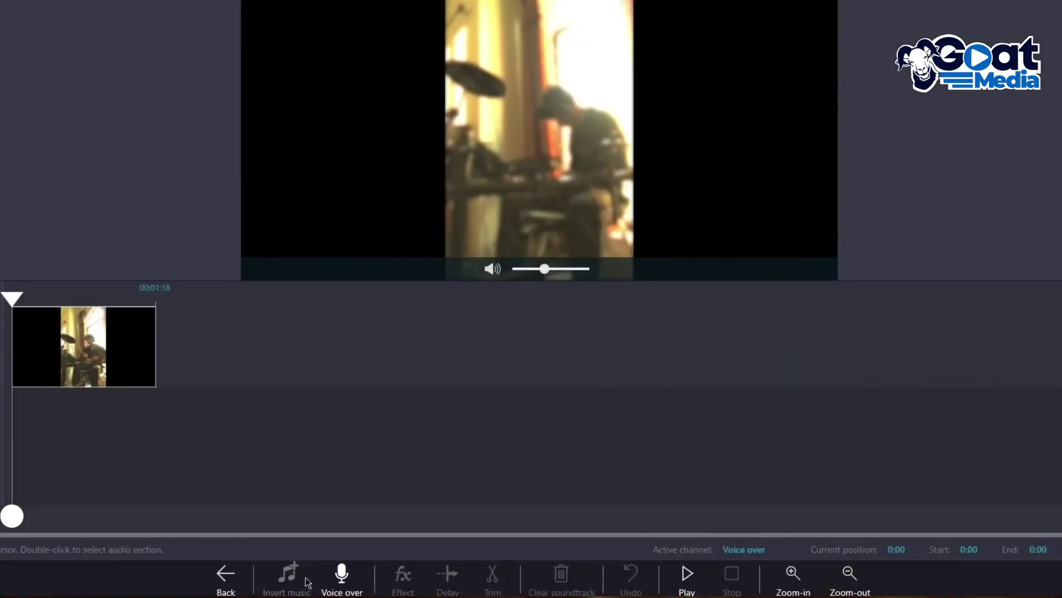
pyautogui.click(226, 576)
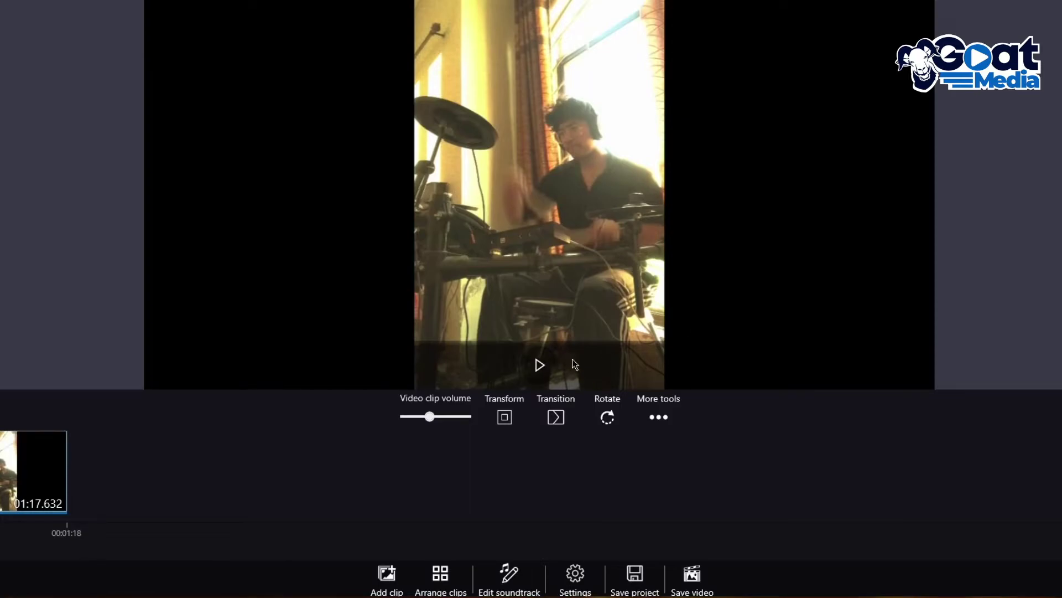
# Trim out roughly 0:36–0:49 of the drumming clip, leaving 00:35.266 and 00:27.484 clips.
pyautogui.click(657, 418)
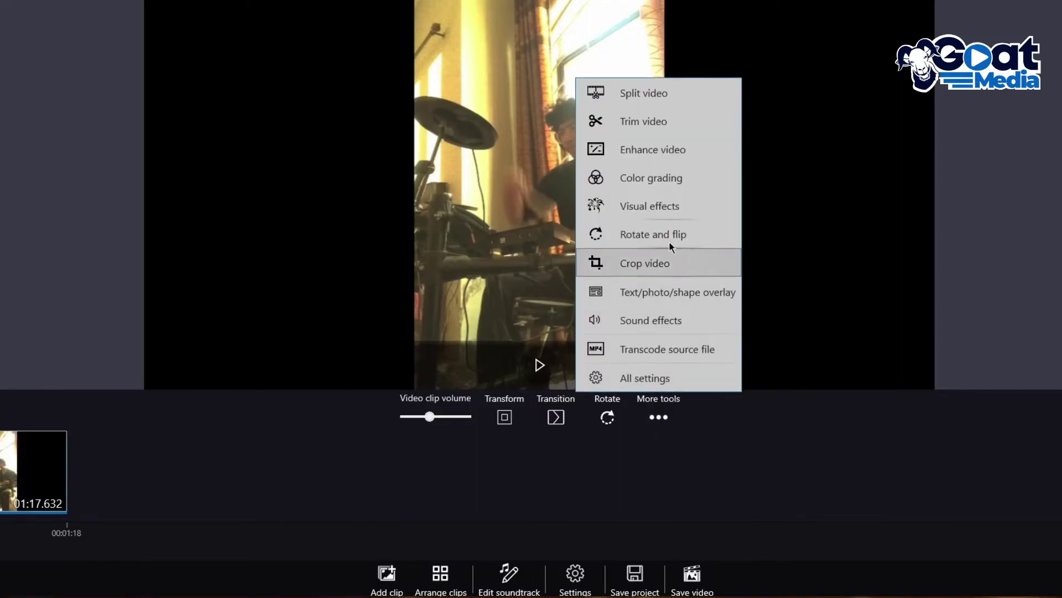
pyautogui.click(638, 119)
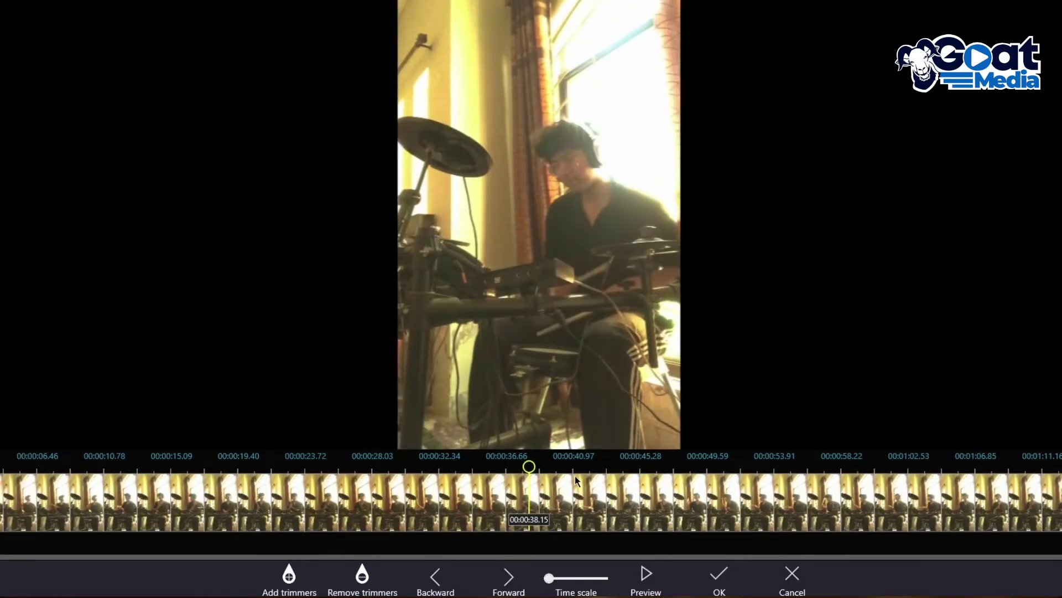
pyautogui.click(485, 500)
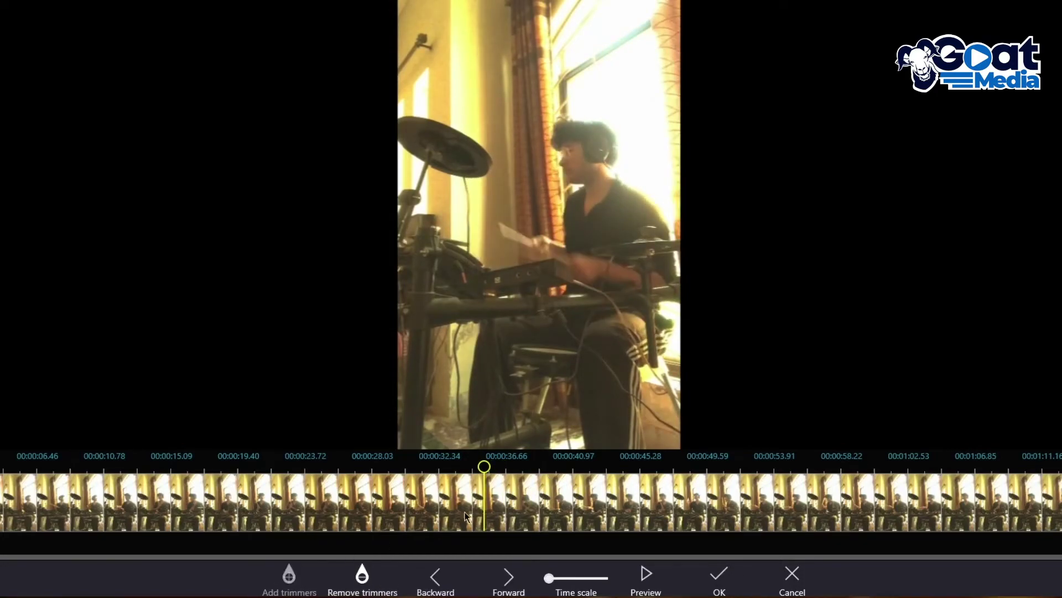
pyautogui.click(479, 465)
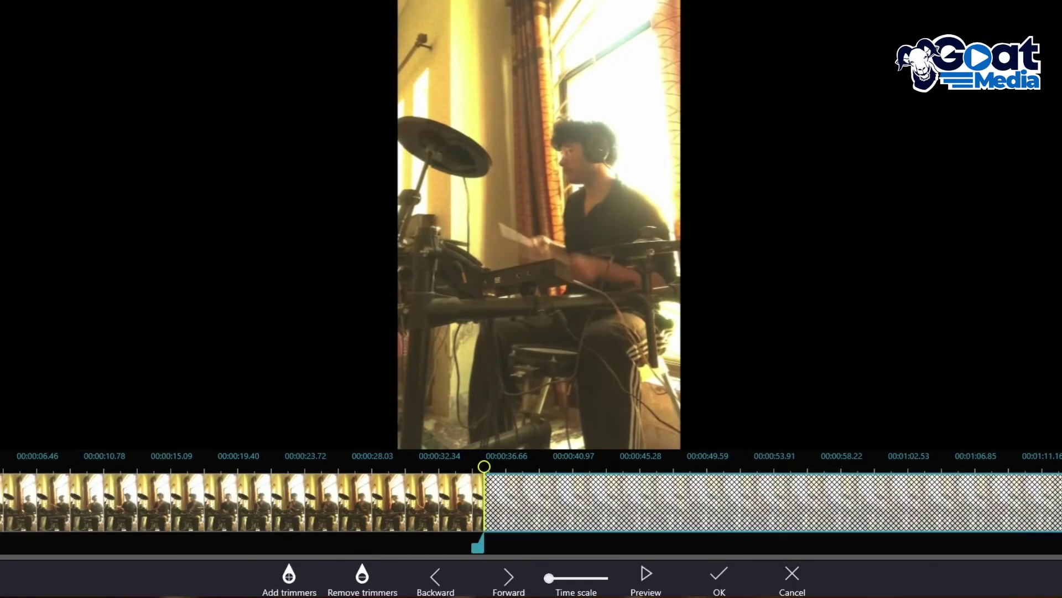
pyautogui.moveTo(1041, 548); pyautogui.dragTo(658, 548)
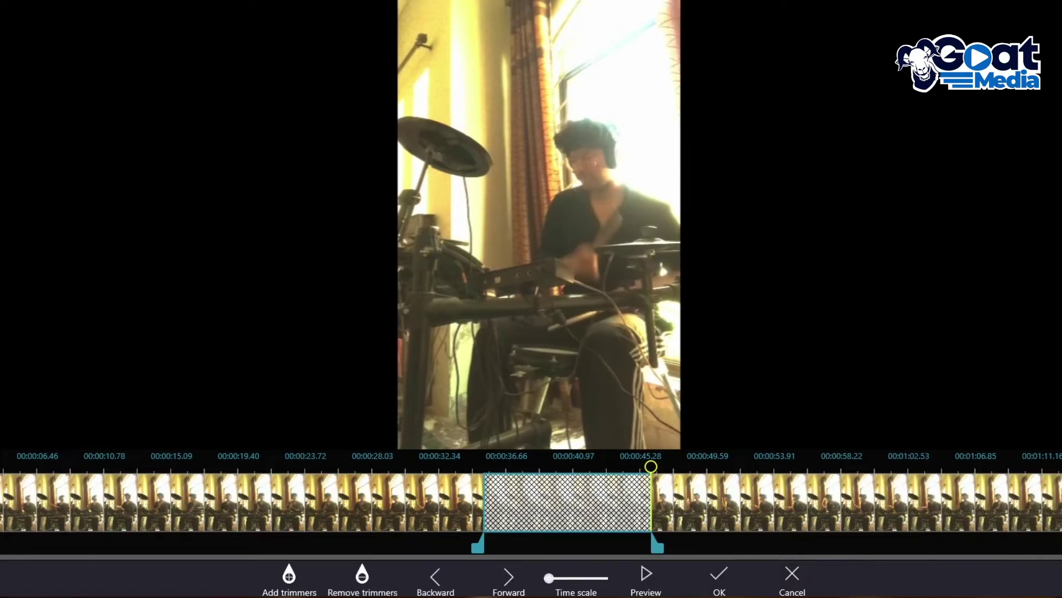
pyautogui.click(286, 579)
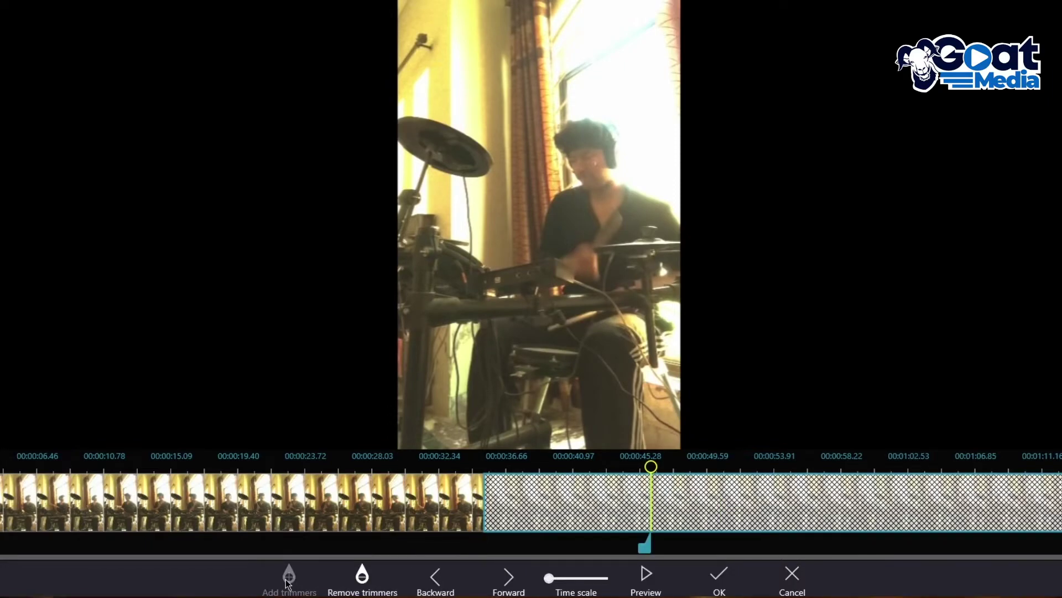
pyautogui.moveTo(830, 550); pyautogui.dragTo(720, 548)
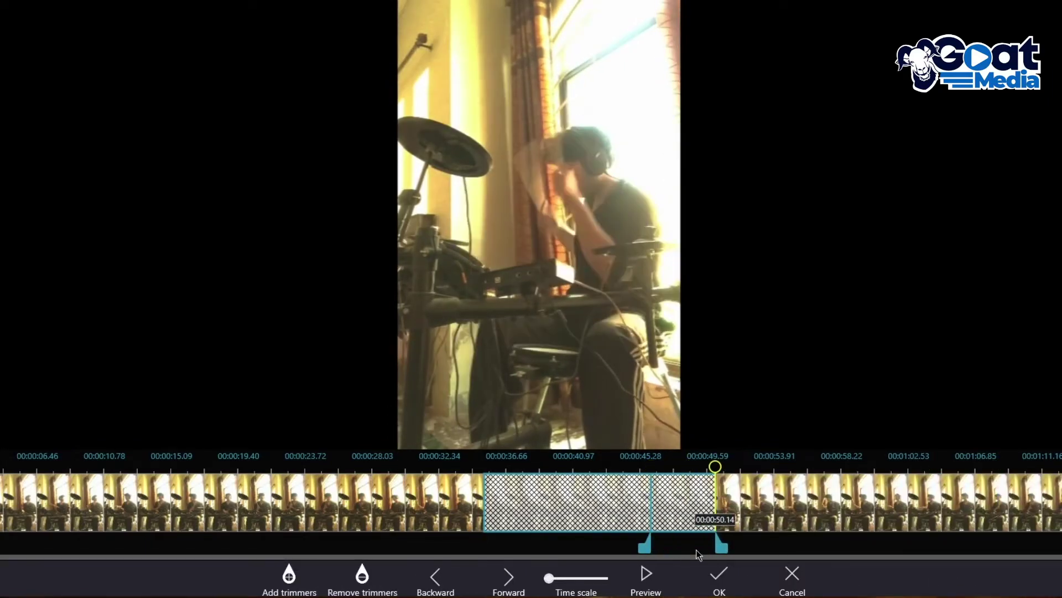
pyautogui.click(718, 575)
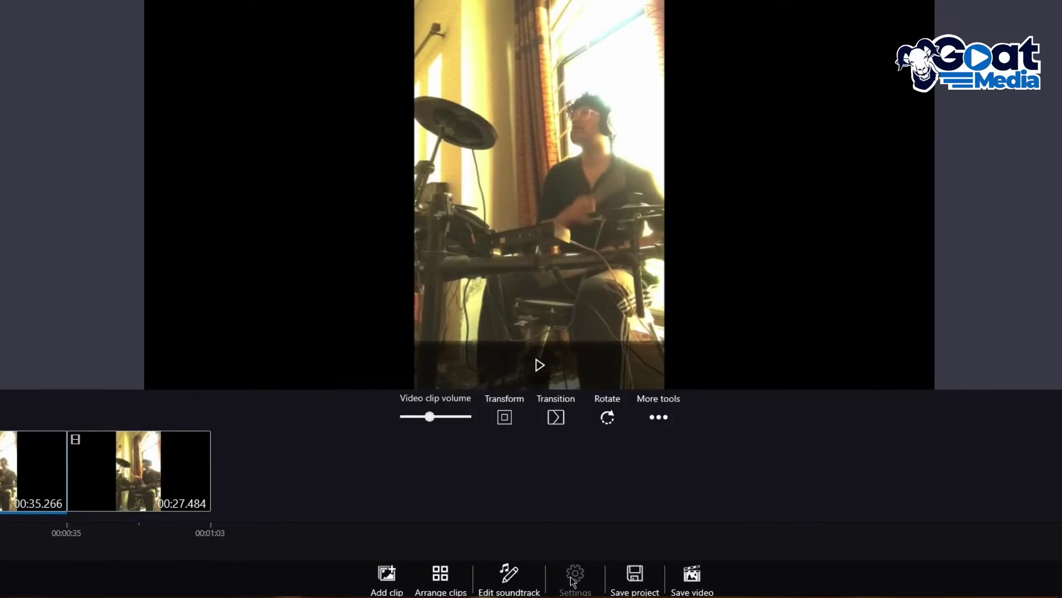
# Bring up the Enhance video effects for the 00:27.484 drumming clip.
pyautogui.click(658, 418)
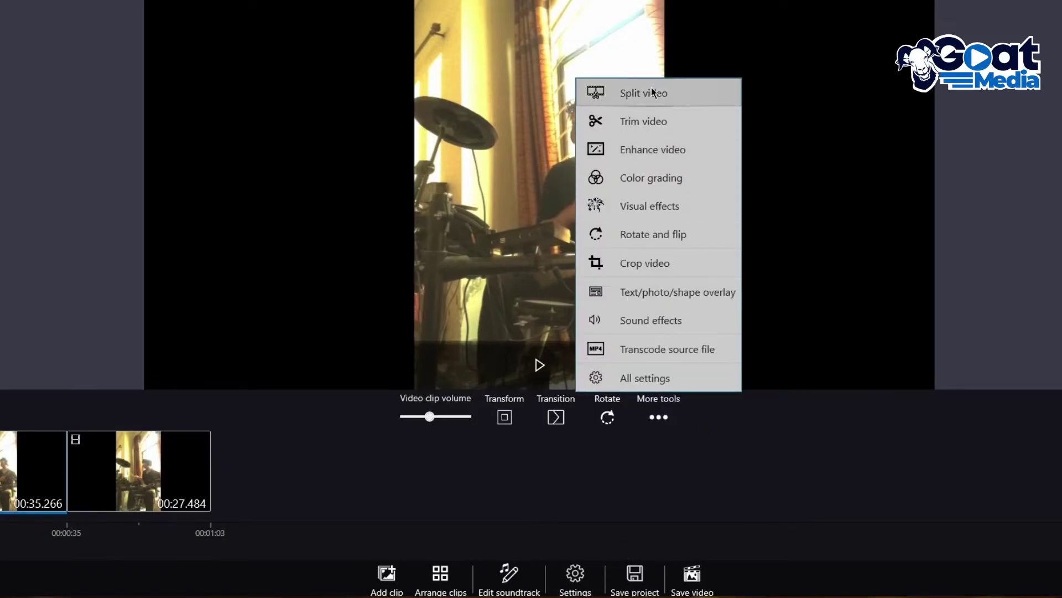
pyautogui.click(665, 145)
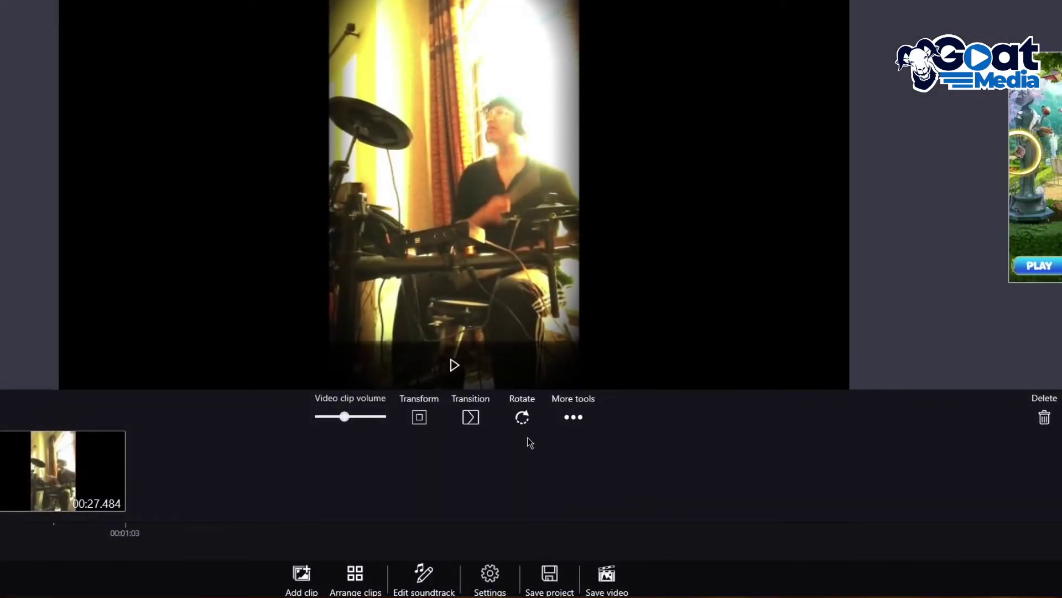
# Give the 00:27.484 clip the warm Slumber colour-grading filter.
pyautogui.click(574, 417)
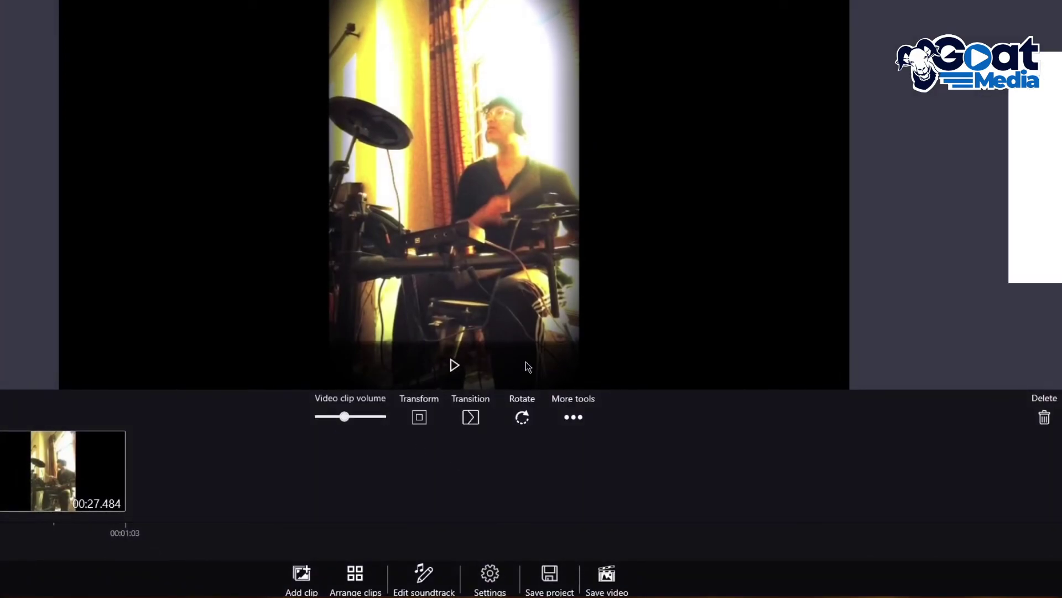
pyautogui.click(573, 420)
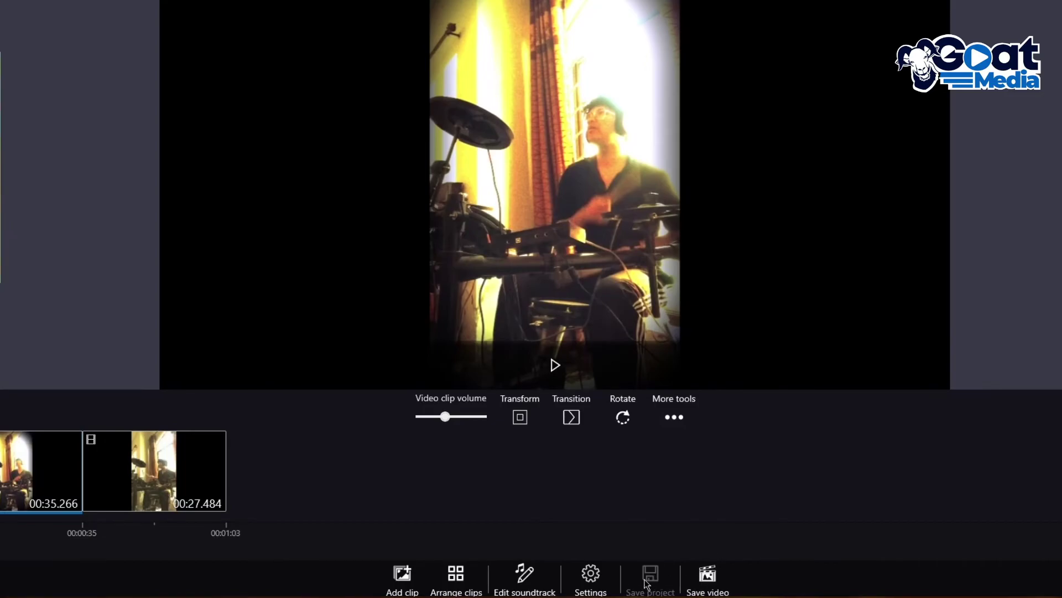
pyautogui.click(692, 580)
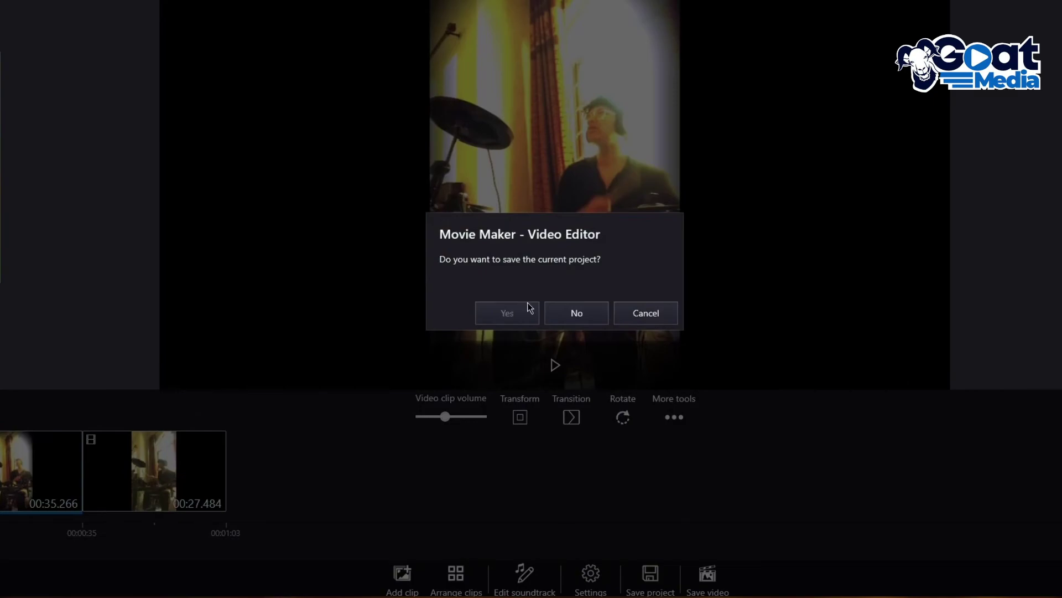
pyautogui.click(510, 315)
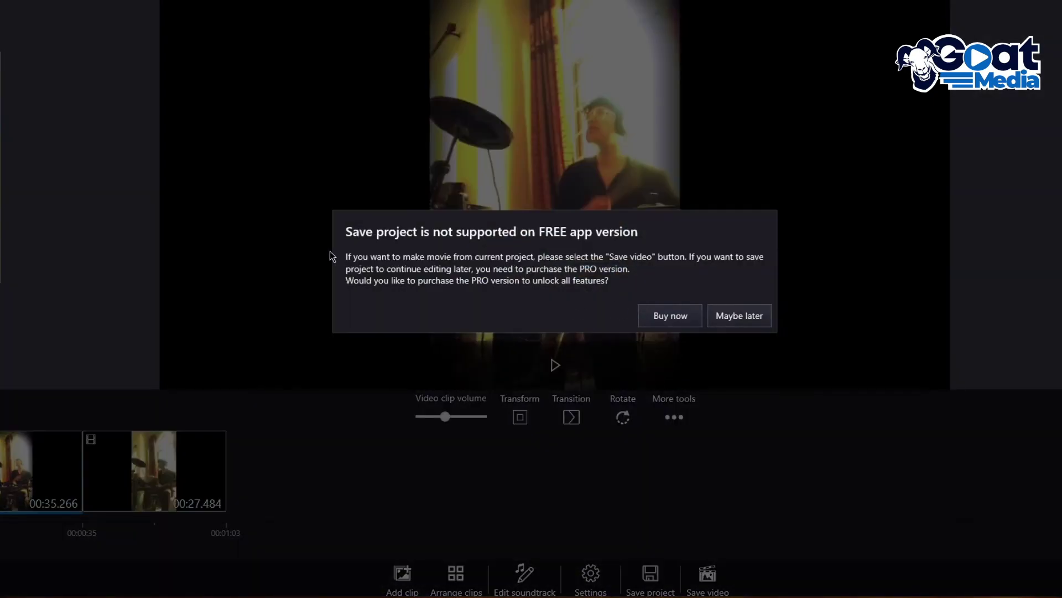
pyautogui.click(720, 314)
pyautogui.click(708, 578)
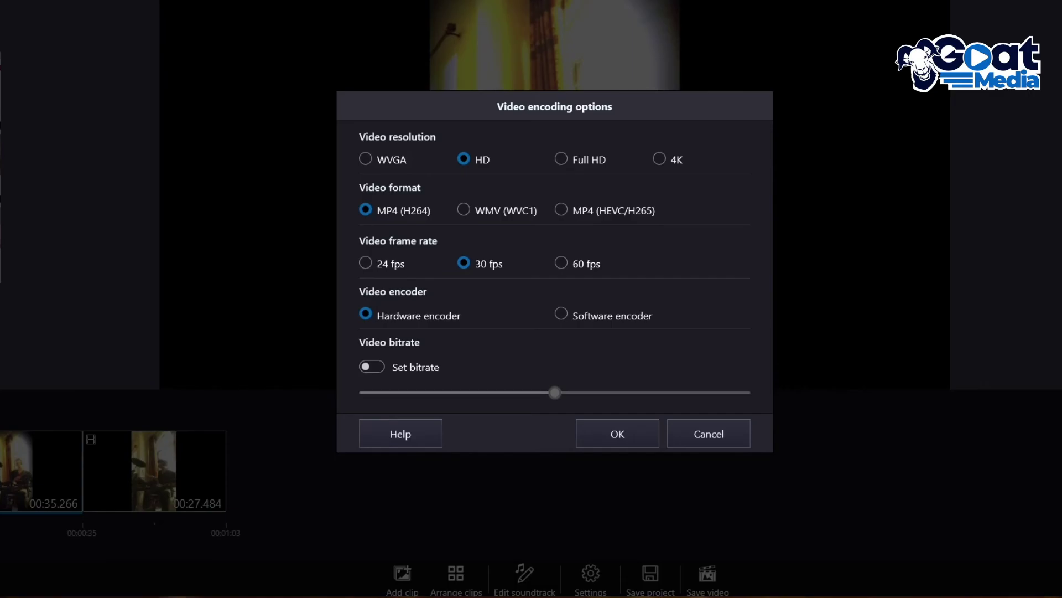
# Cancel the Video encoding options dialog, returning to the edited drumming clip.
pyautogui.click(707, 433)
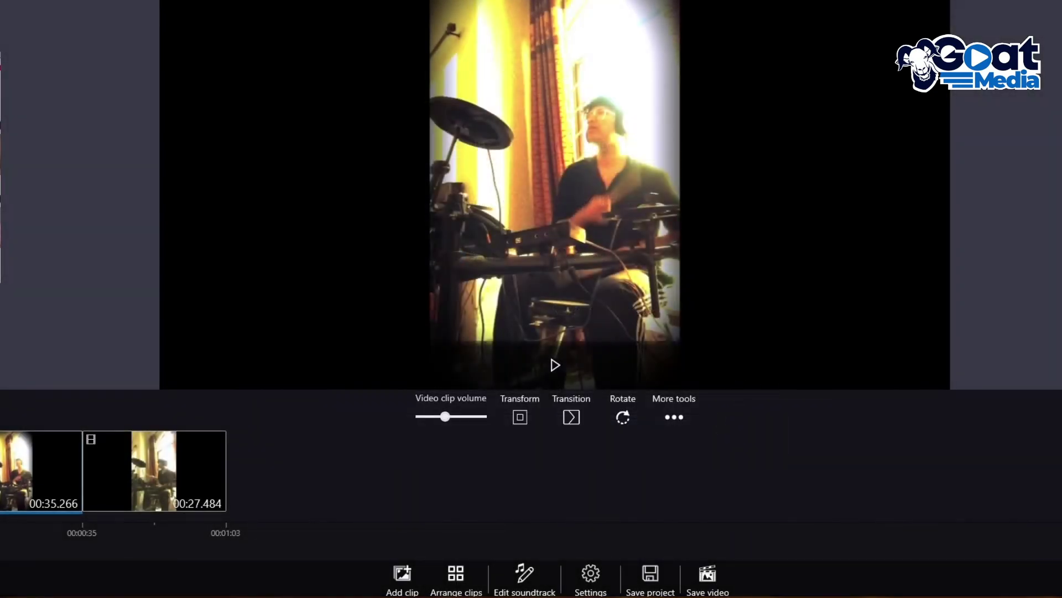